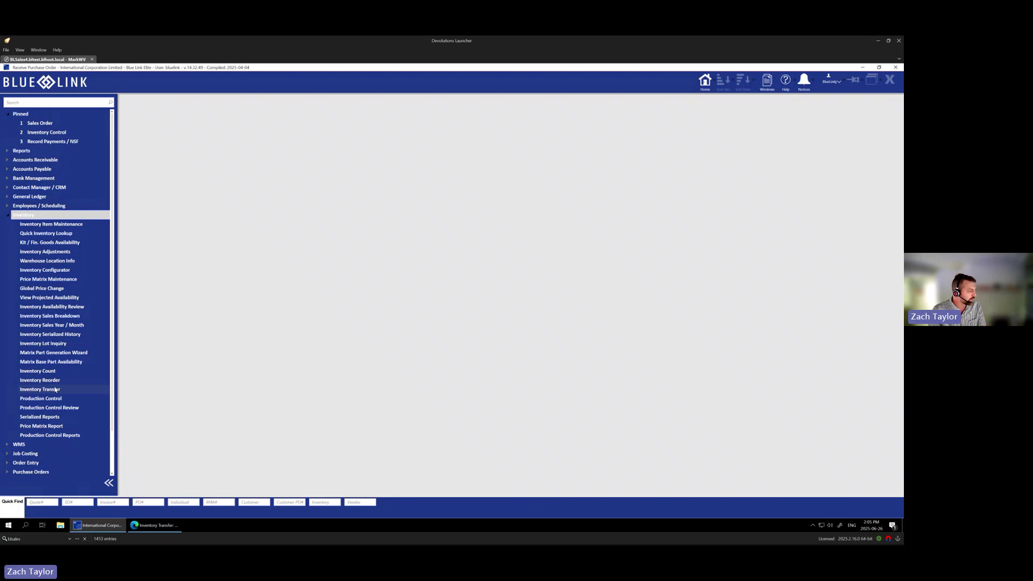
- Open a maximized Inventory Transfer form and start a new transfer with Calgary as the From location
left_click(55, 388)
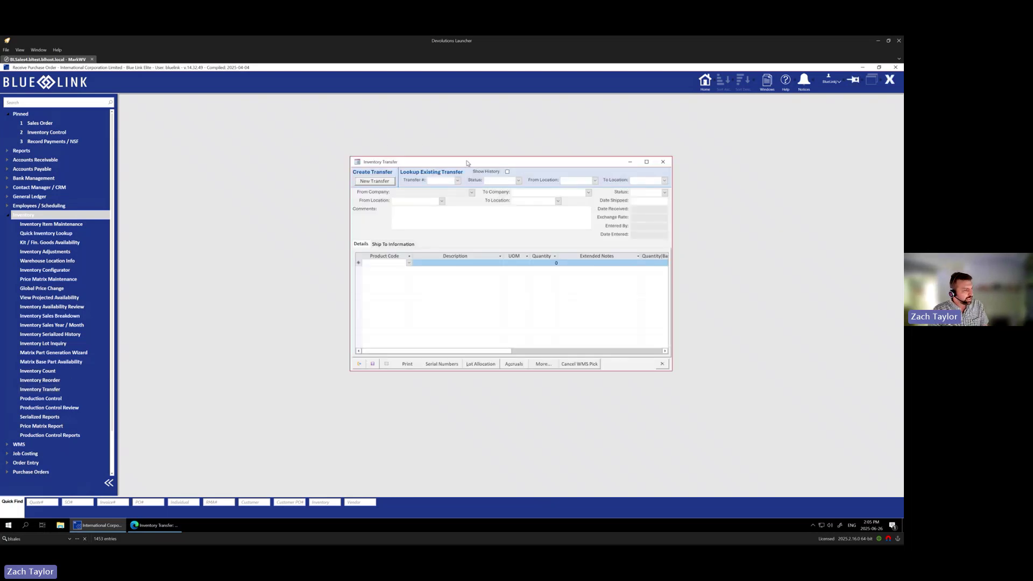
double_click(466, 162)
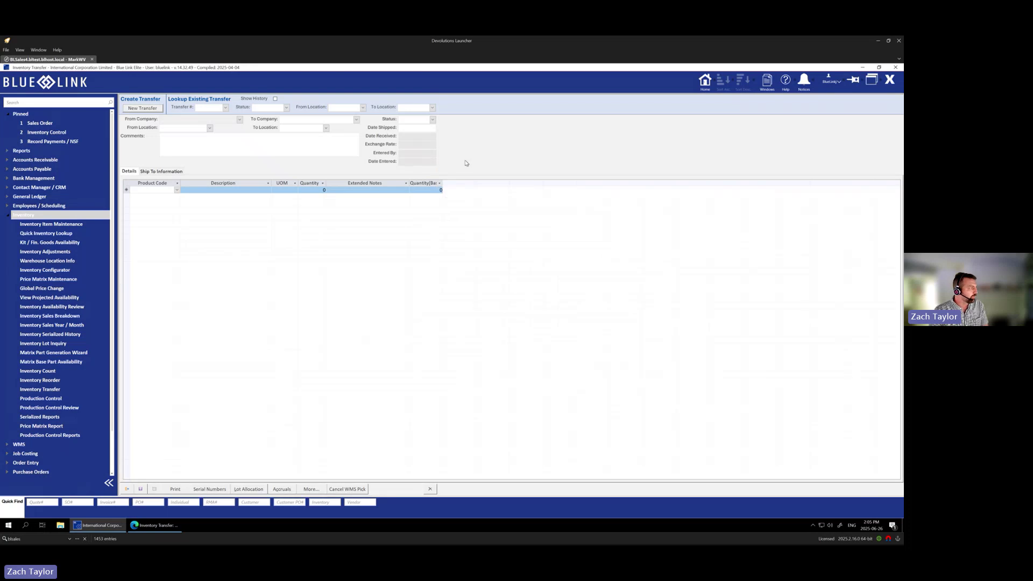
left_click(152, 109)
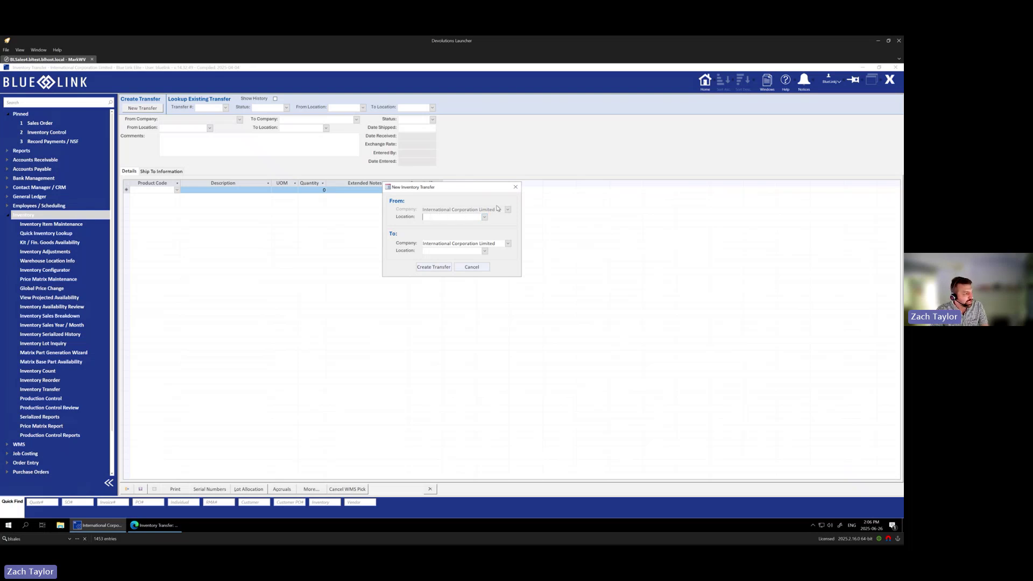
left_click(485, 217)
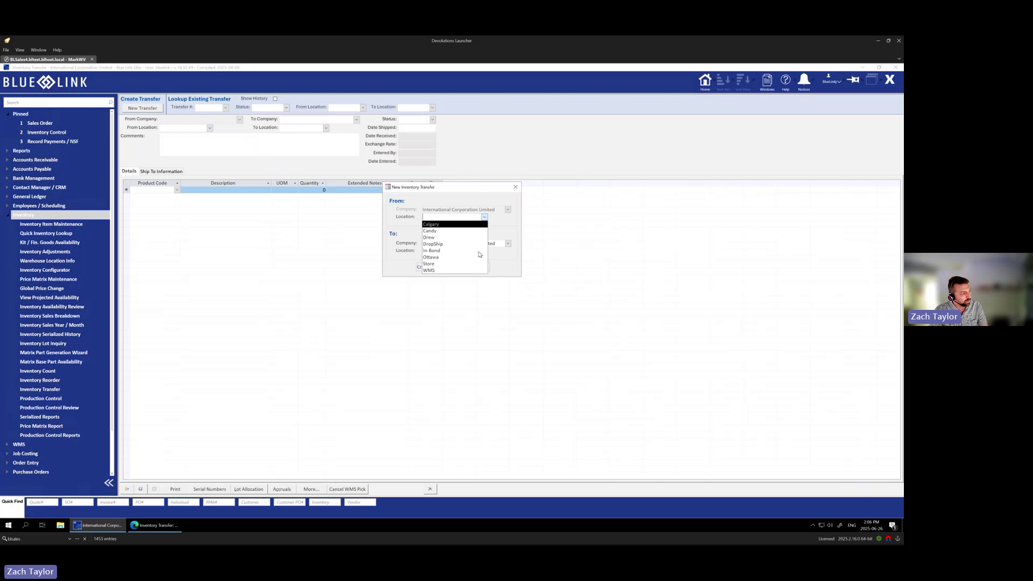
left_click(474, 225)
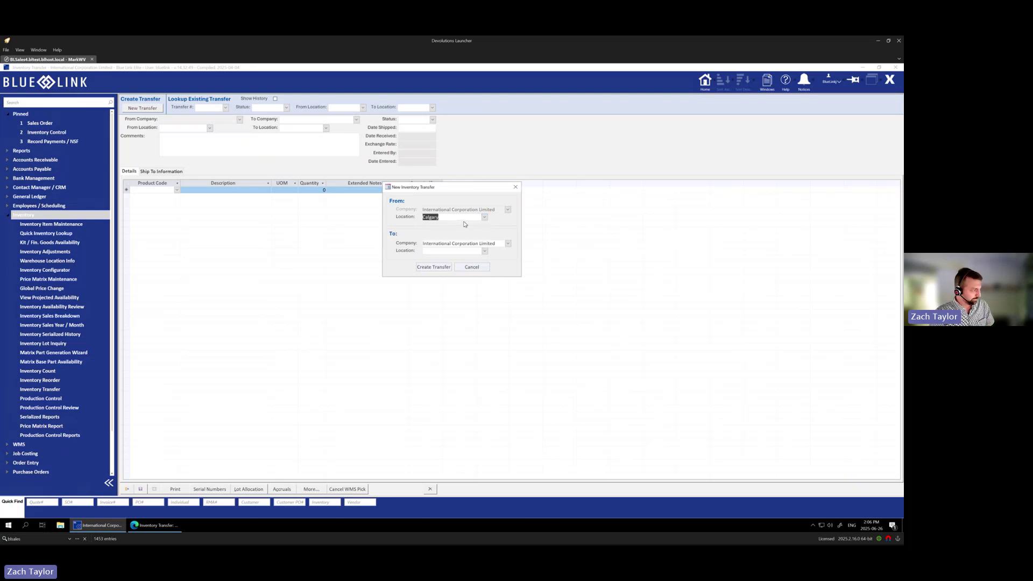
- Set the destination to the Ottawa location of International Corporation Limited and create the transfer
left_click(507, 244)
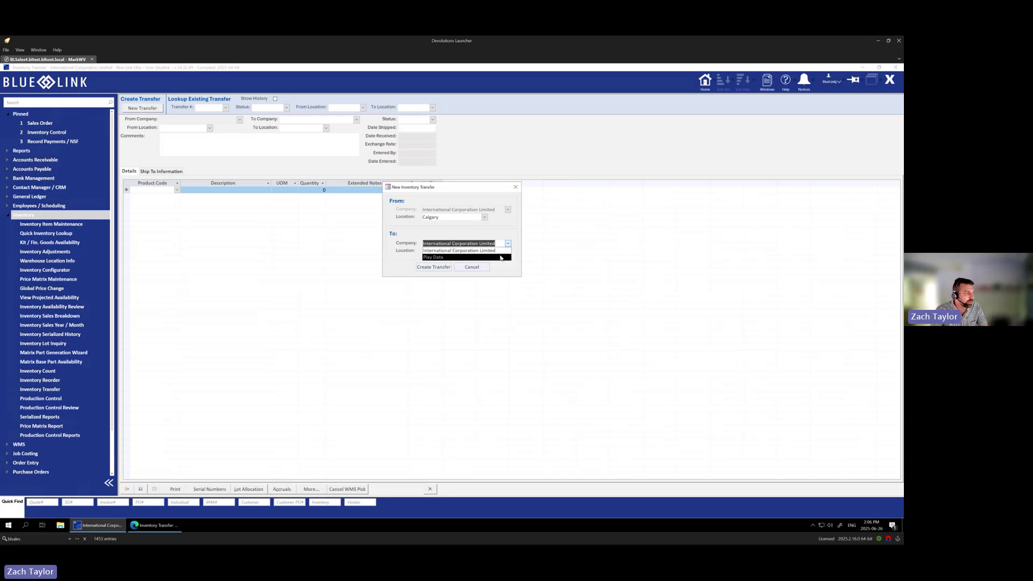
left_click(499, 250)
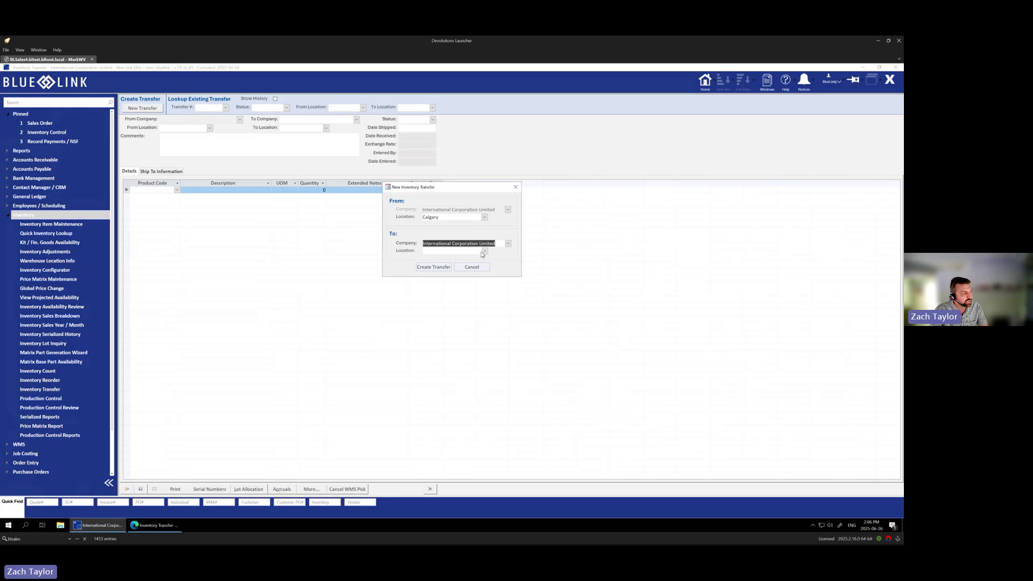
left_click(484, 251)
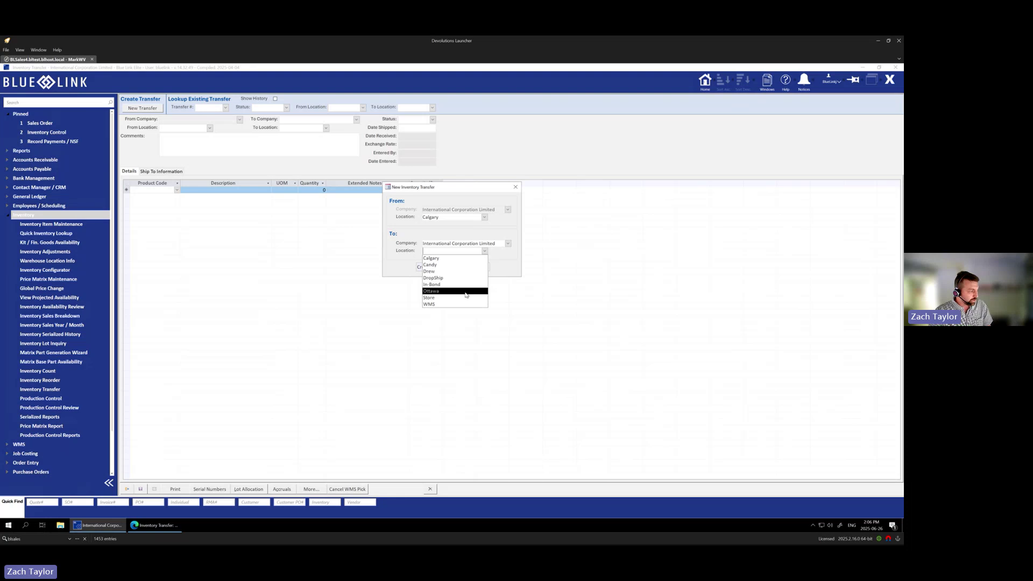
left_click(465, 292)
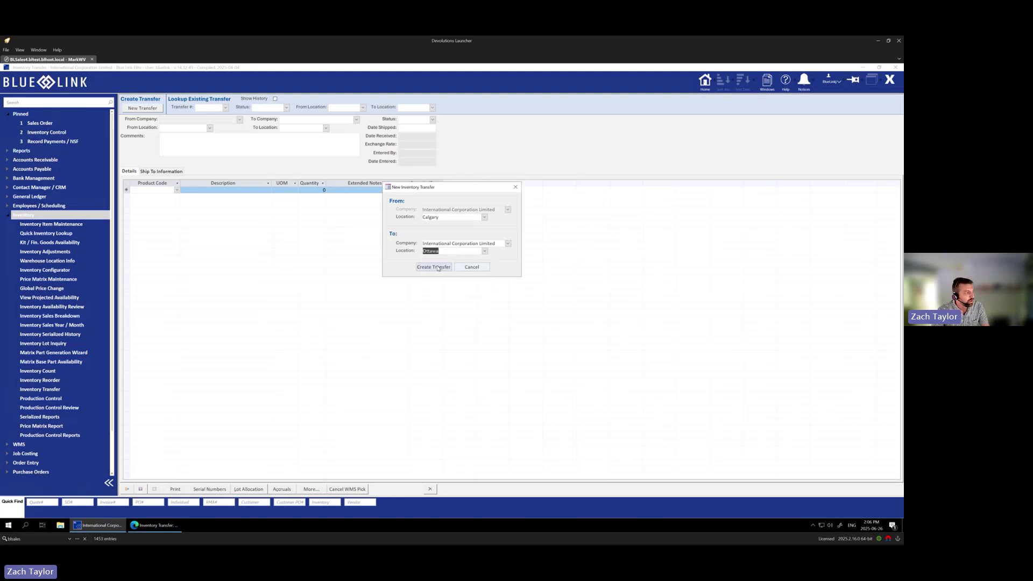
left_click(436, 267)
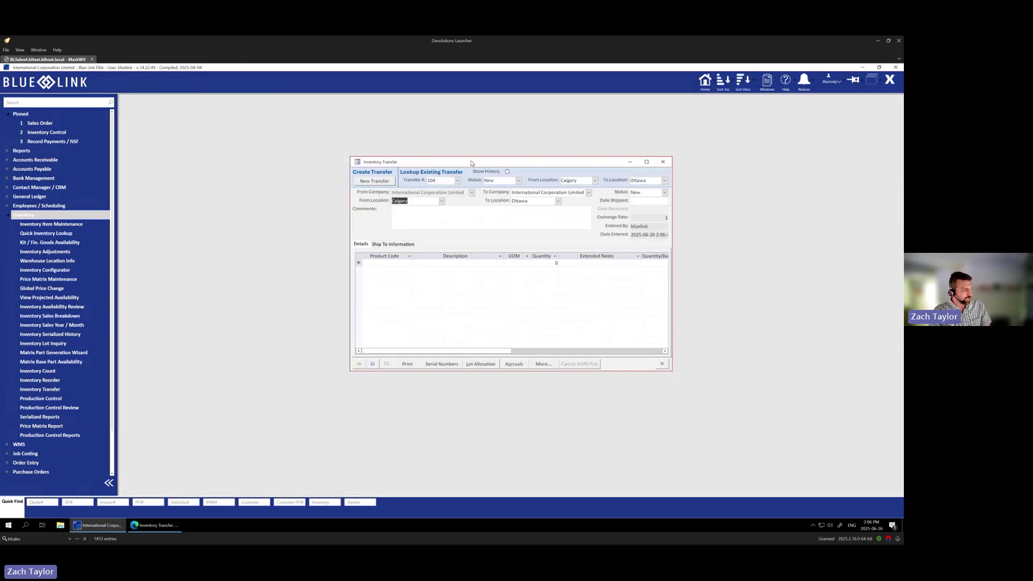
- Look over the new transfer's number and status, maximize the transfer form, and clear the record from it
left_click(431, 180)
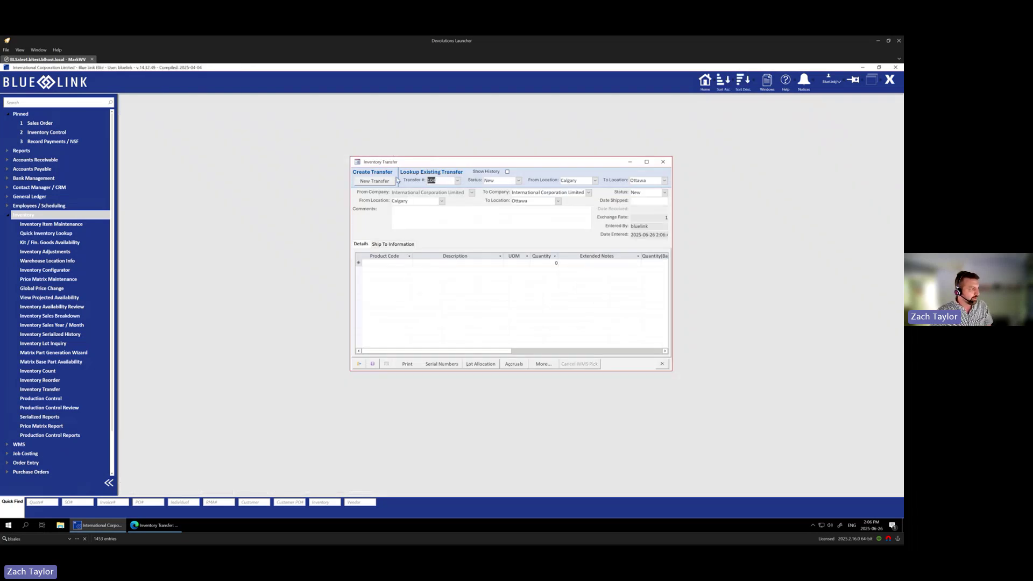
left_click(500, 181)
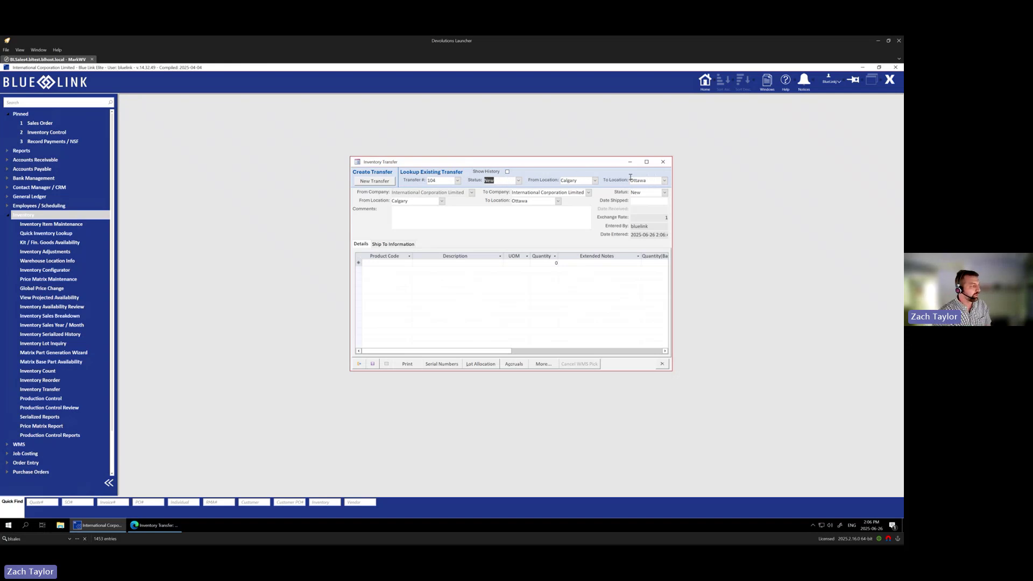
double_click(515, 165)
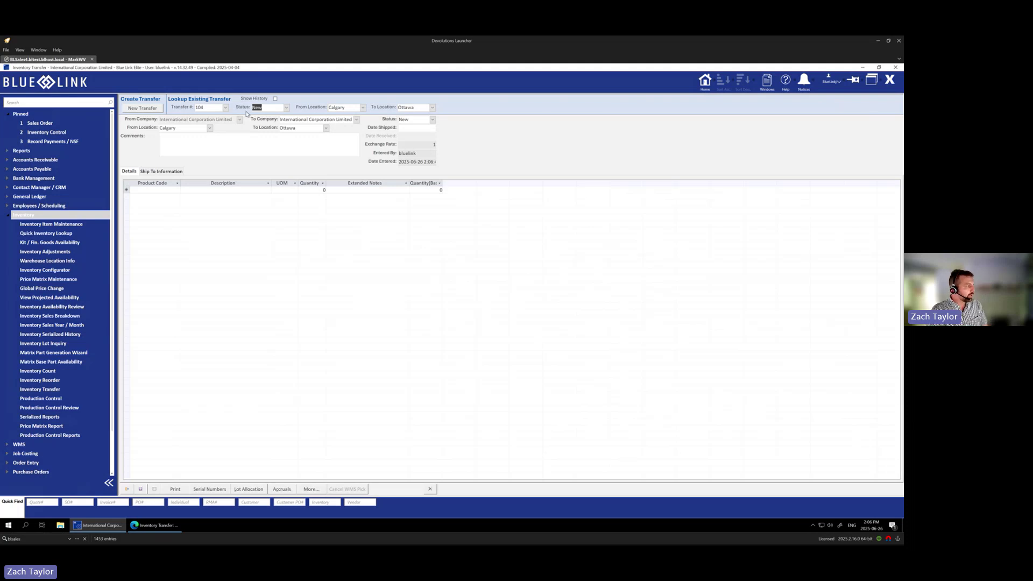
left_click(154, 489)
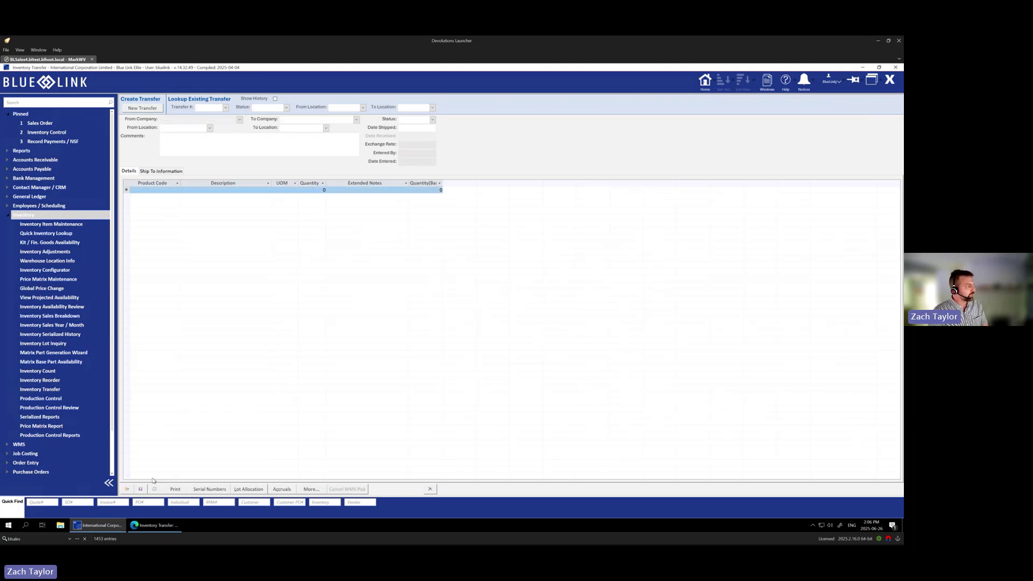
- Include history in the transfer lookup and review the list of past transfers
left_click(276, 100)
left_click(226, 108)
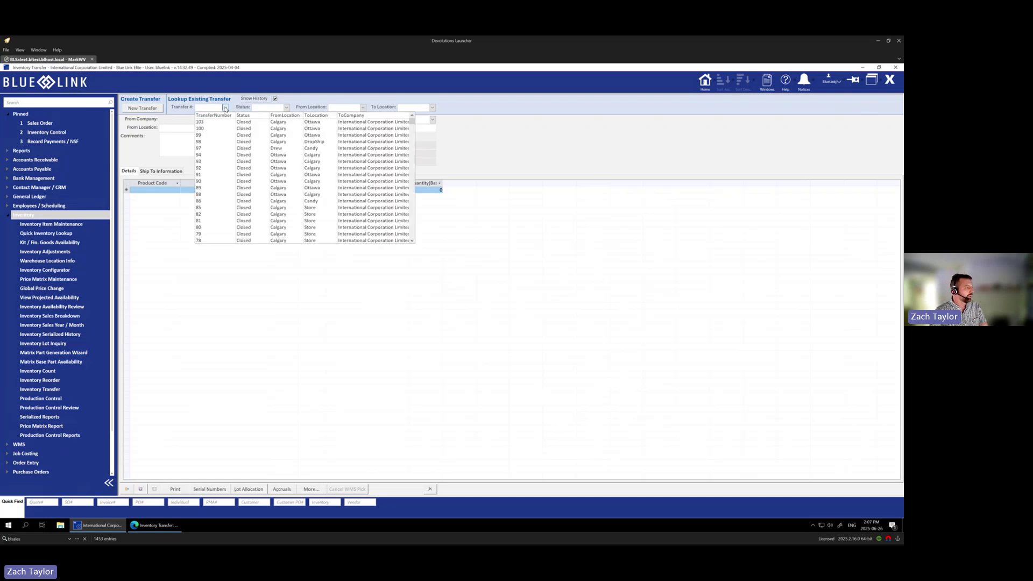
left_click(242, 317)
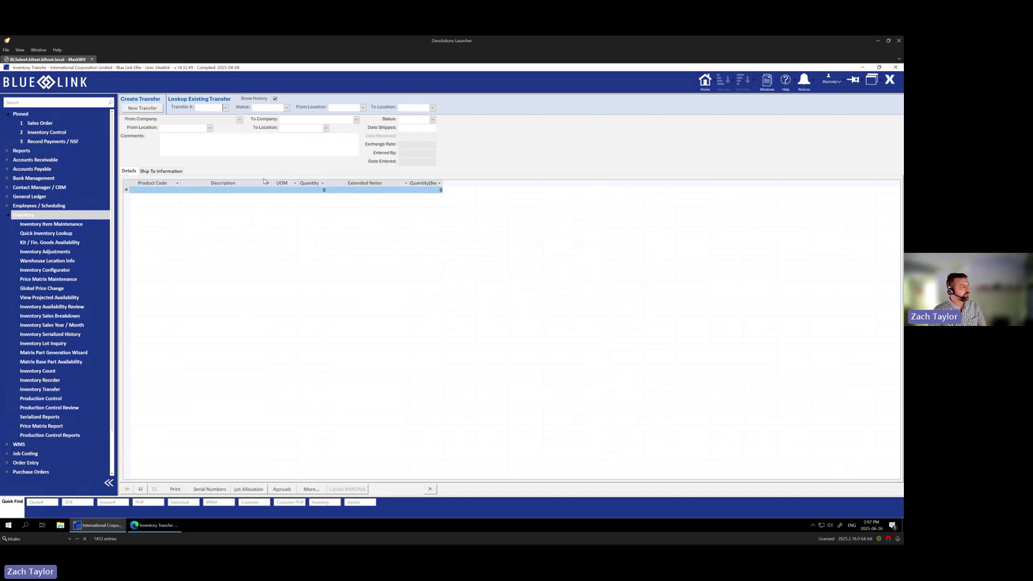
- Exclude history from the lookup and load transfer 104 from Calgary to Ottawa
left_click(275, 100)
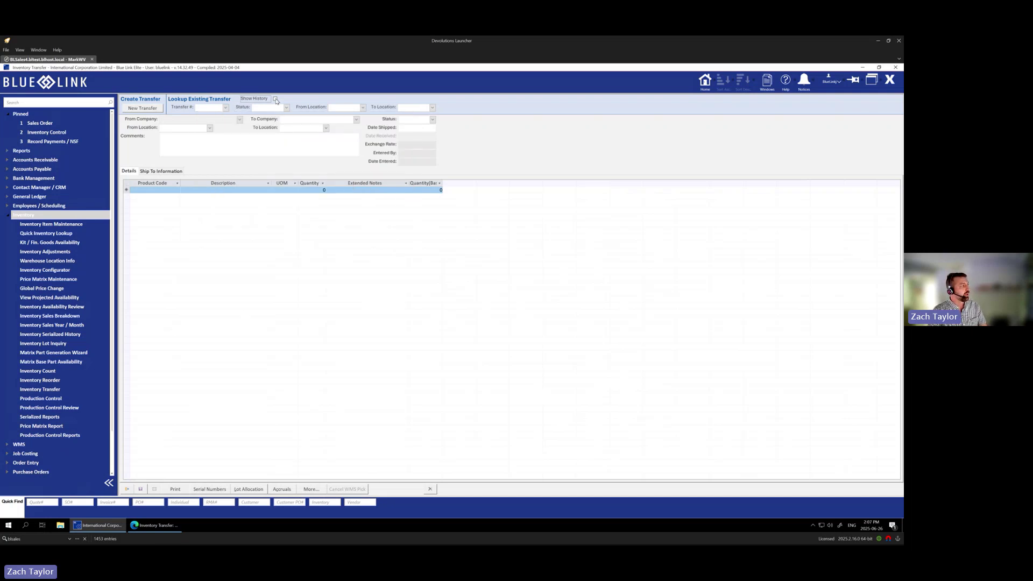
left_click(226, 107)
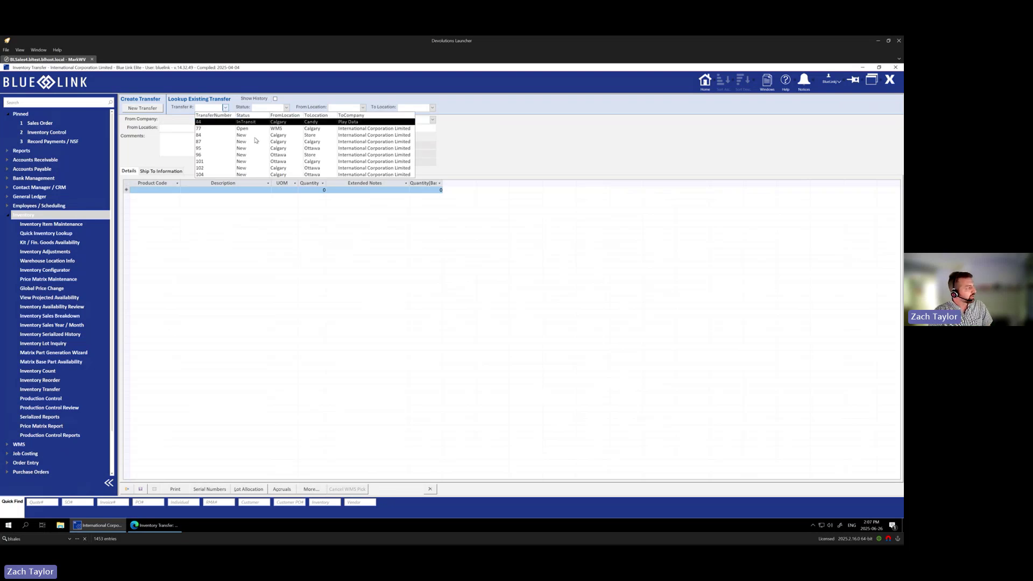
left_click(259, 175)
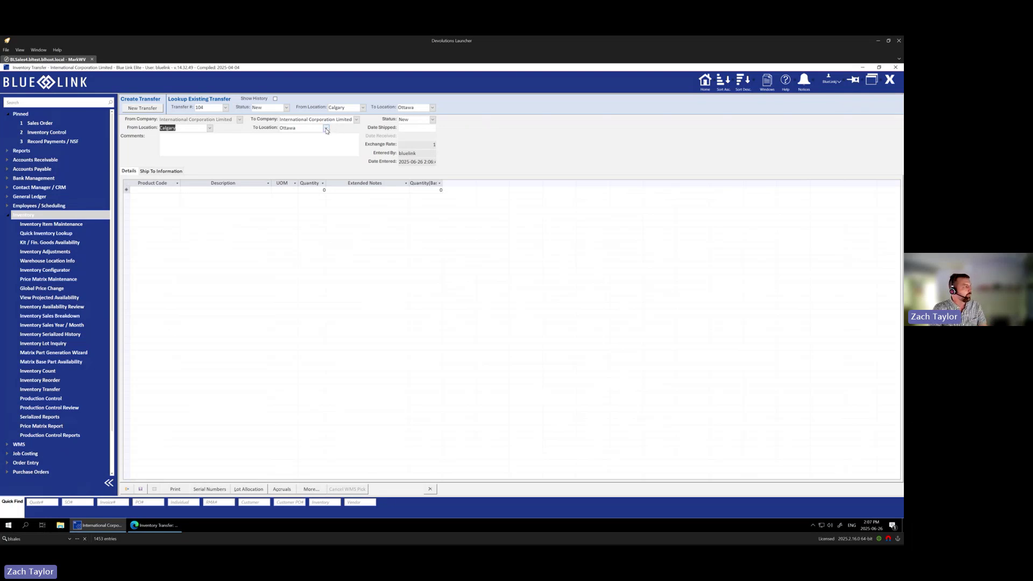
- Review the transfer's available statuses, keep it as New, and look at the Comments and Date Shipped fields
left_click(433, 119)
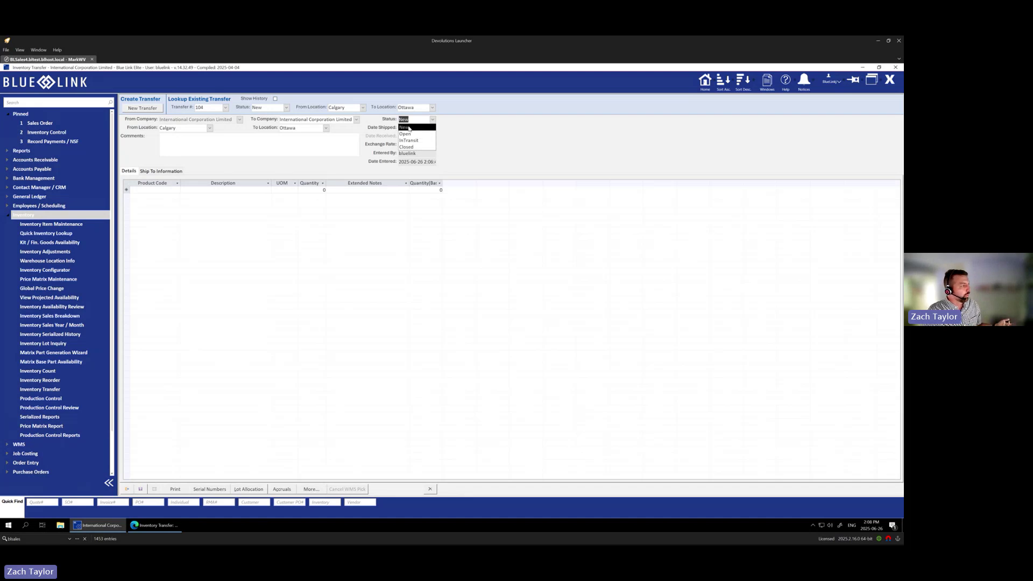
left_click(410, 128)
left_click(312, 145)
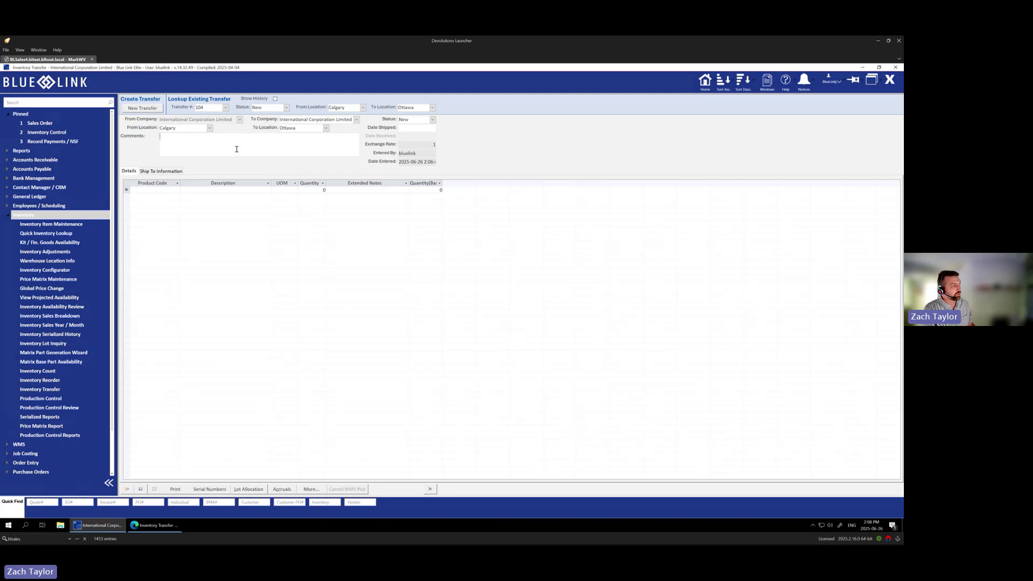
left_click(419, 128)
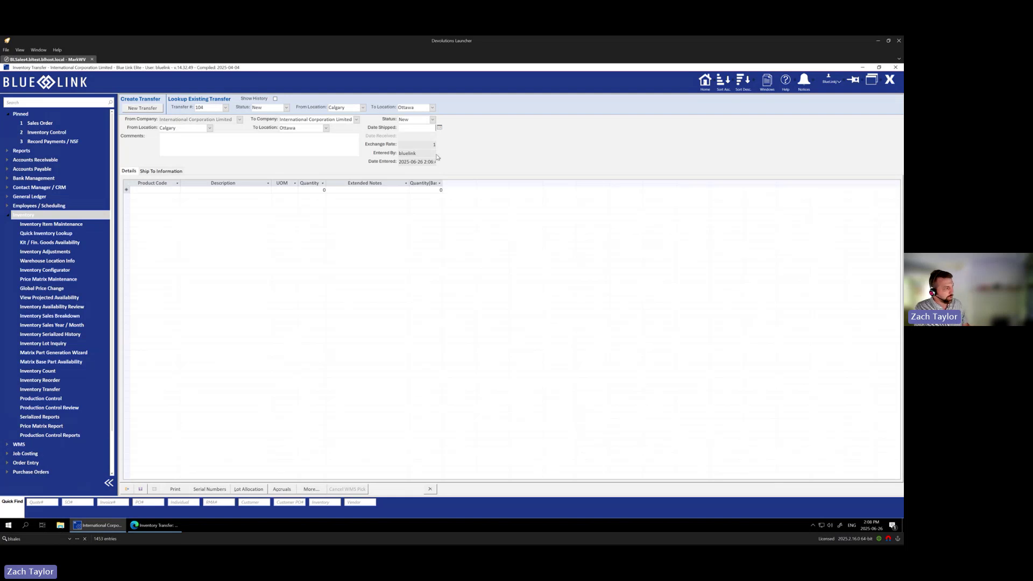
- Add a detail line for product 001-205-310 (Master Wigit - Green) with unit BOX and quantity 20, and try to save it
left_click(136, 192)
left_click(176, 190)
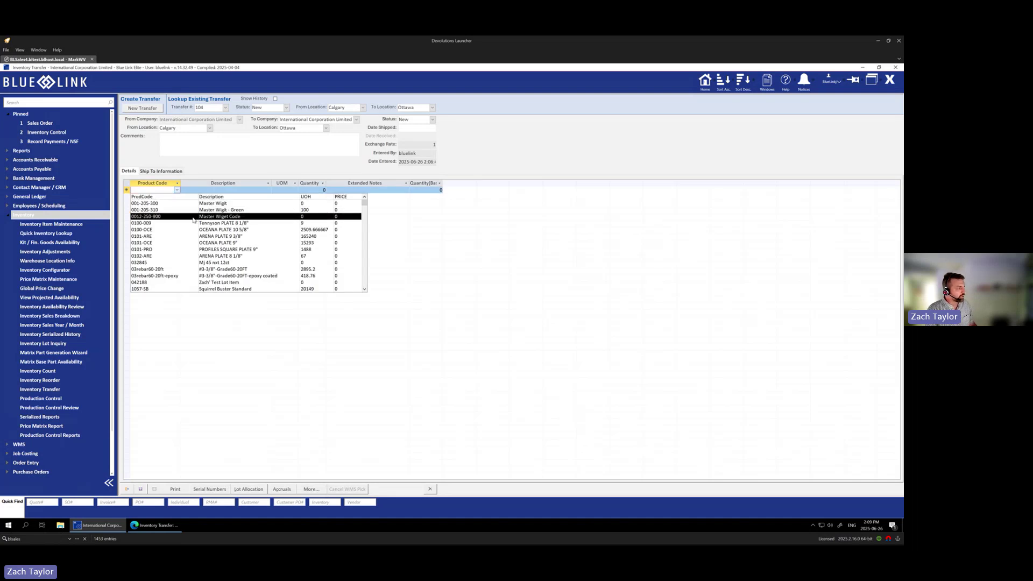
left_click(196, 210)
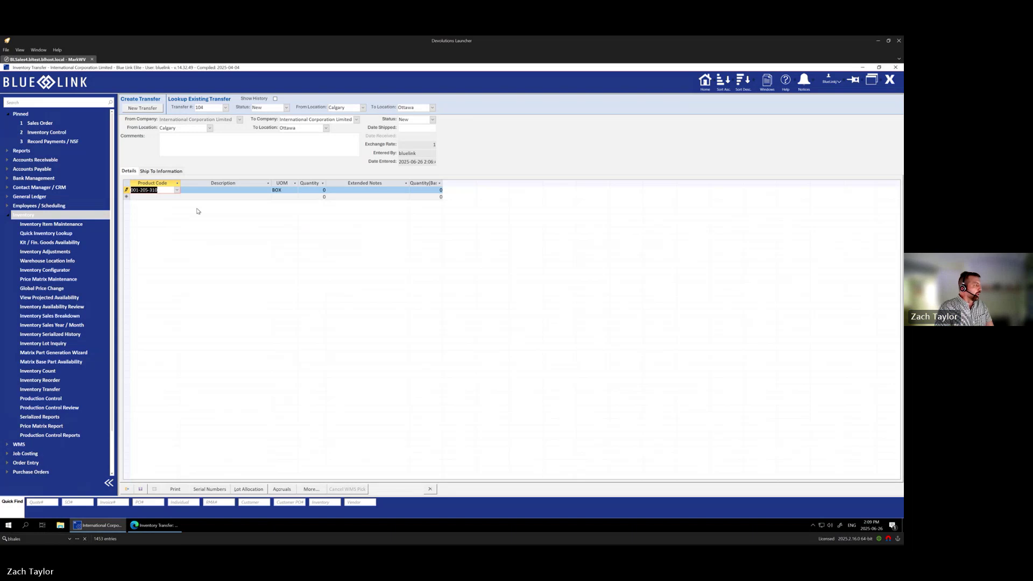
key("Tab")
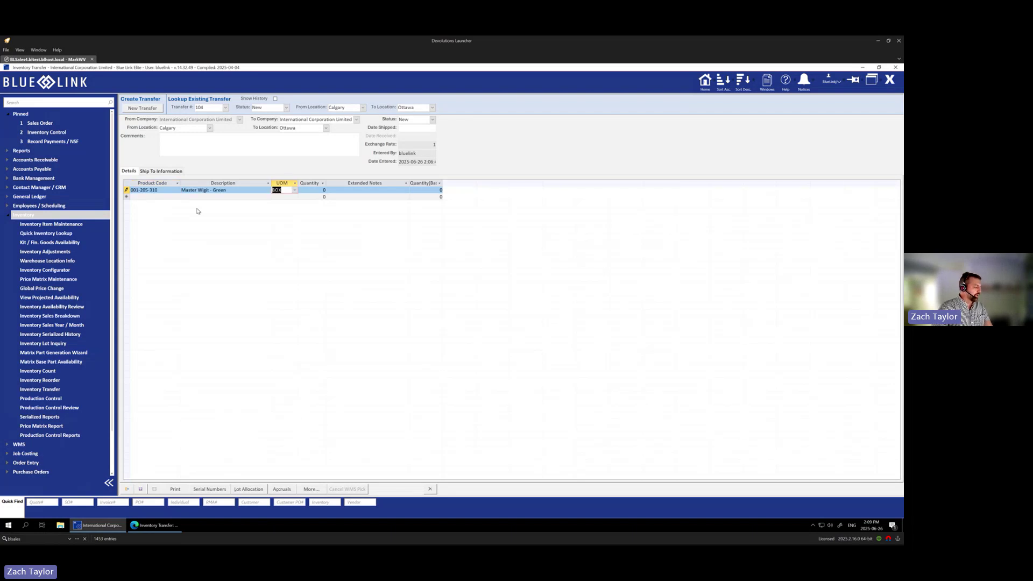
key("Tab")
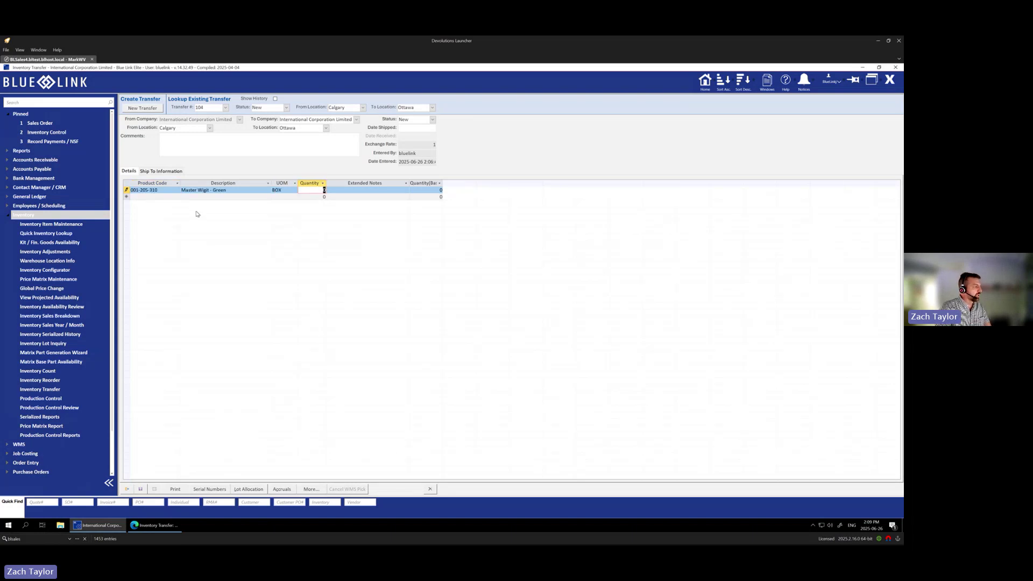
type("20")
key("Tab")
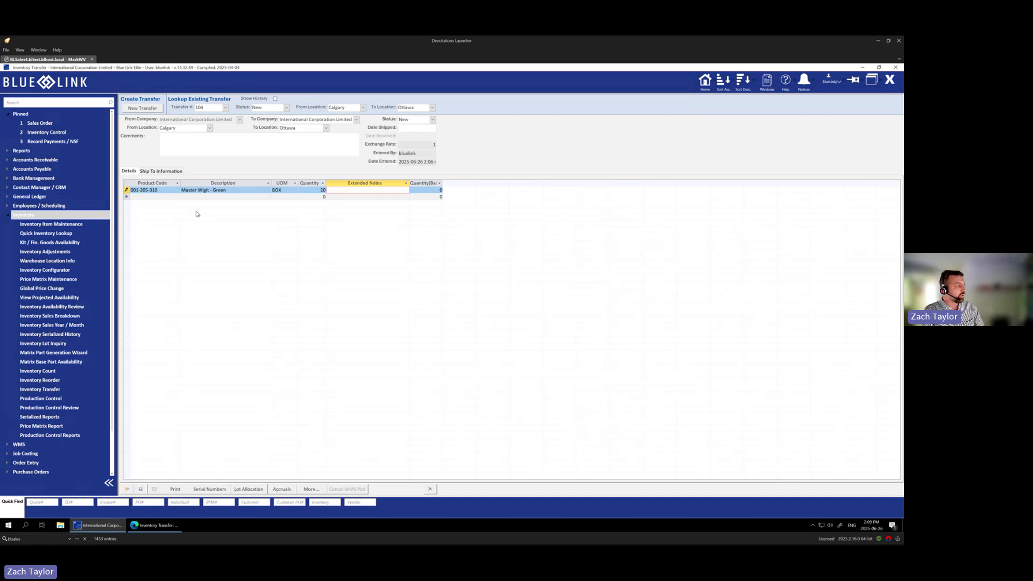
key("ctrl+s")
key("Return")
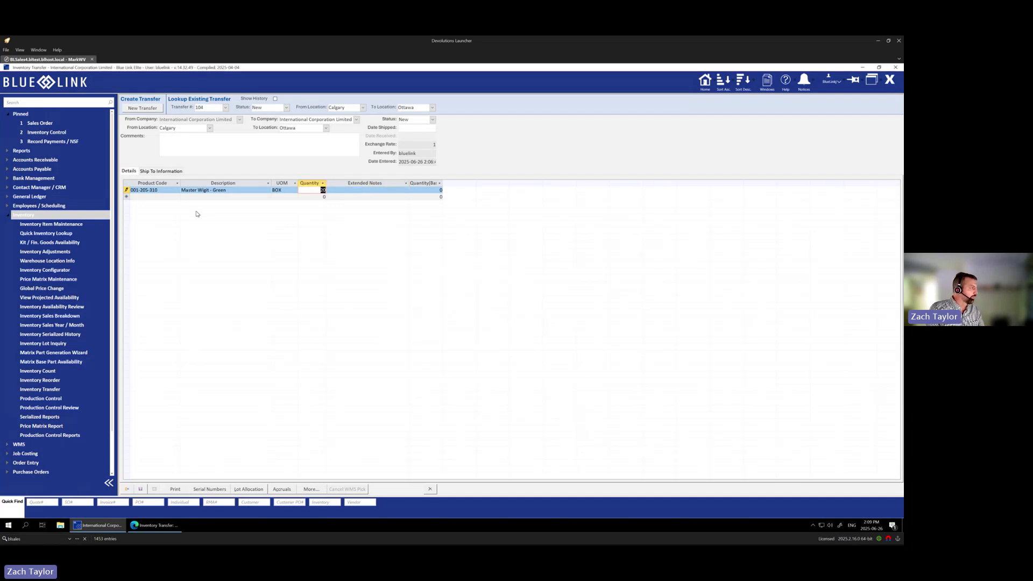
- Set the Master Wigit - Green line's quantity to 1 and commit the line
type("1")
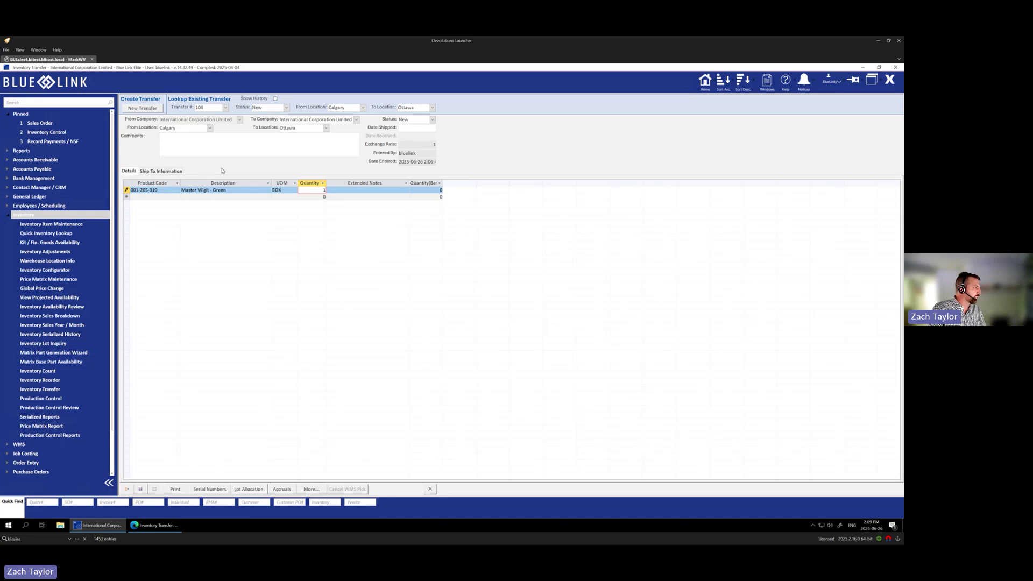
key("Return")
key("Down")
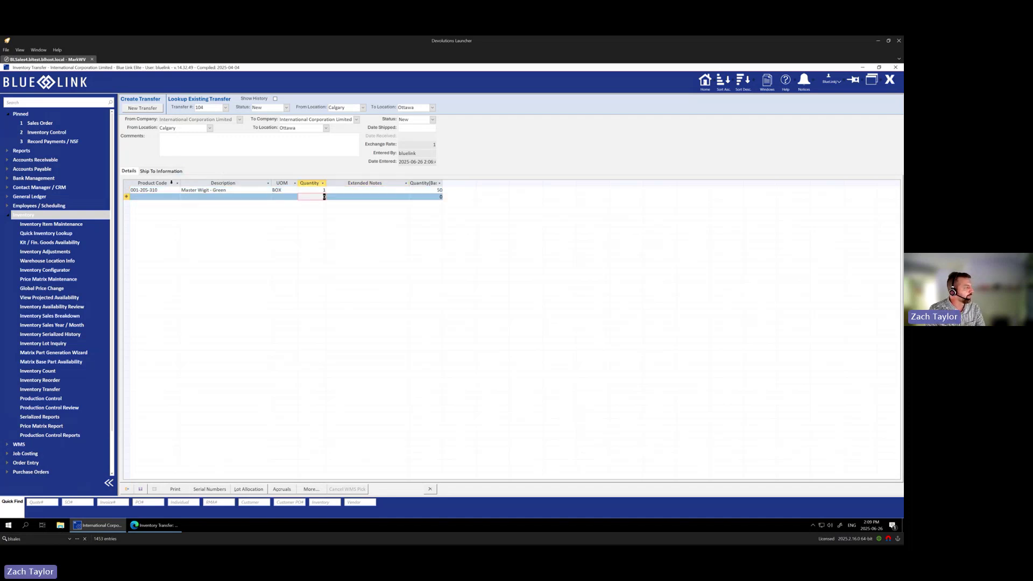
- Check the units on hand in the first line's product list, keep its product, and select the empty line below
left_click(177, 190)
left_click(176, 190)
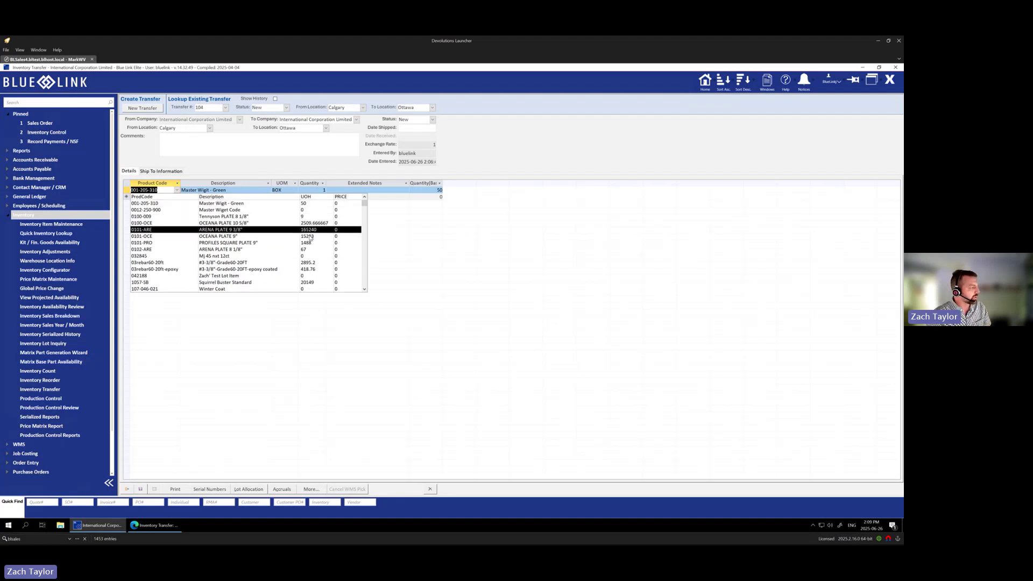
left_click(436, 285)
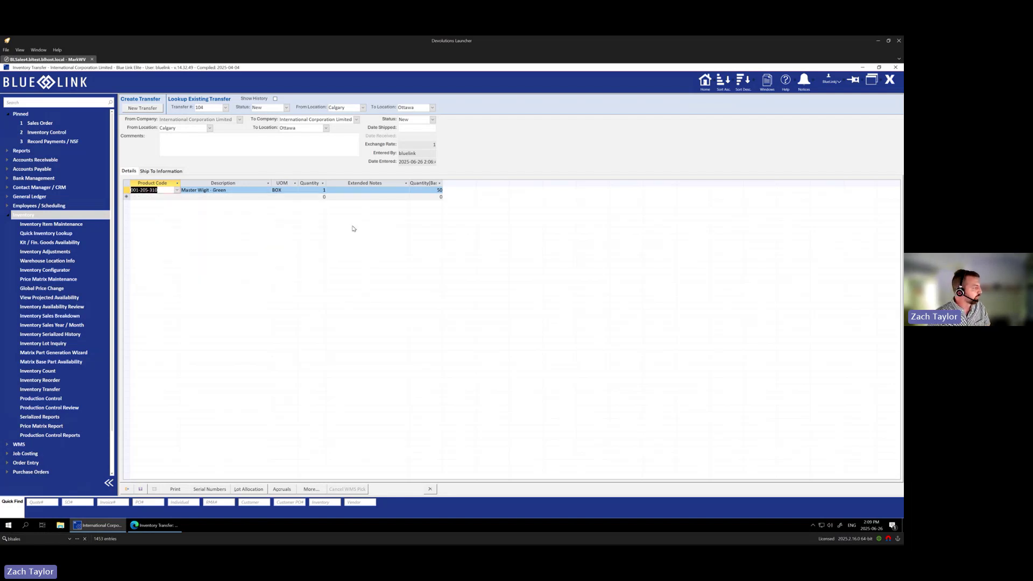
left_click(150, 198)
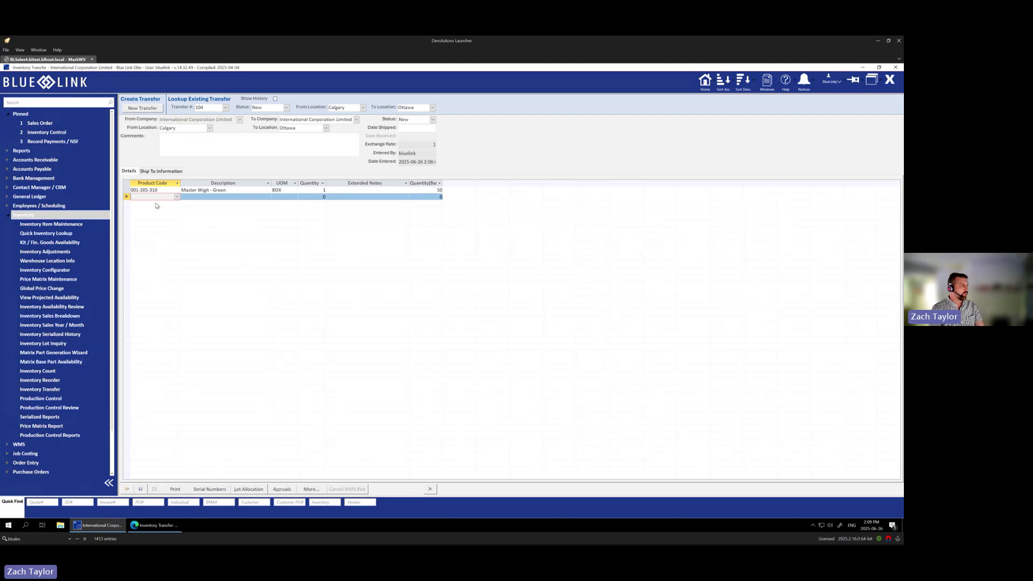
- View the lot allocation for the transfer and close it
left_click(245, 489)
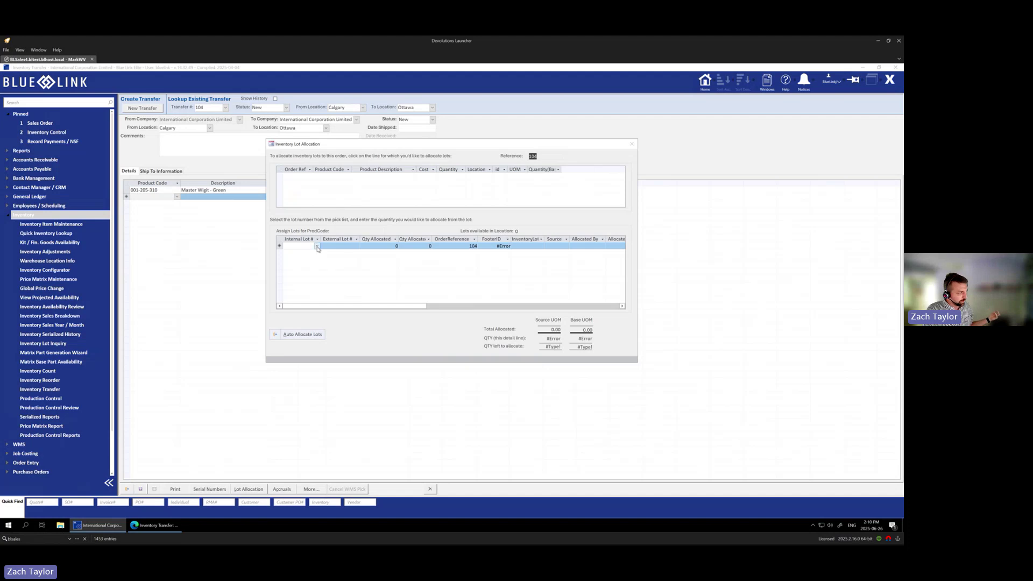
left_click(277, 335)
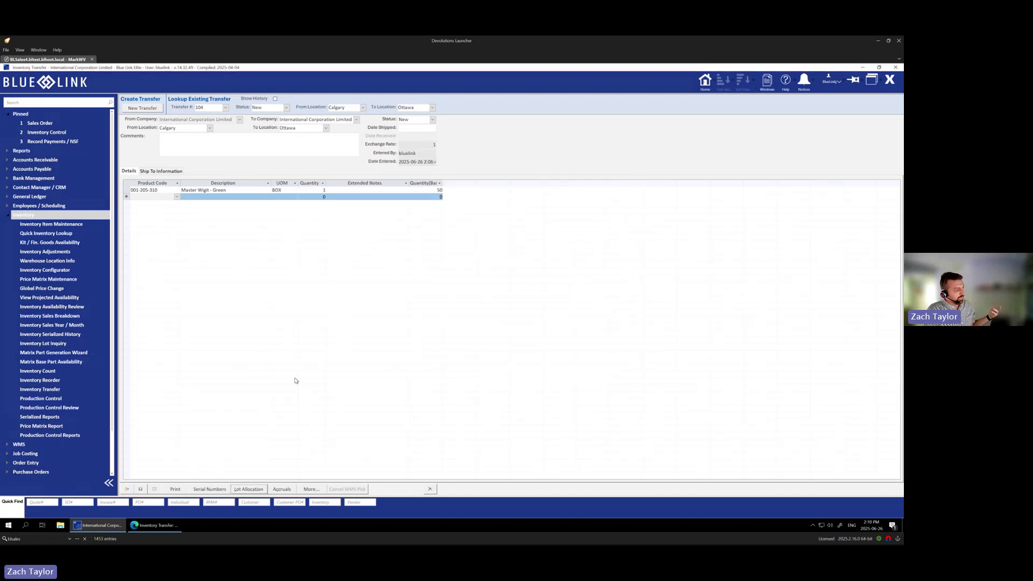
- View the landed cost accruals for the transfer, check the available cost factors, and close them without adding one
left_click(283, 488)
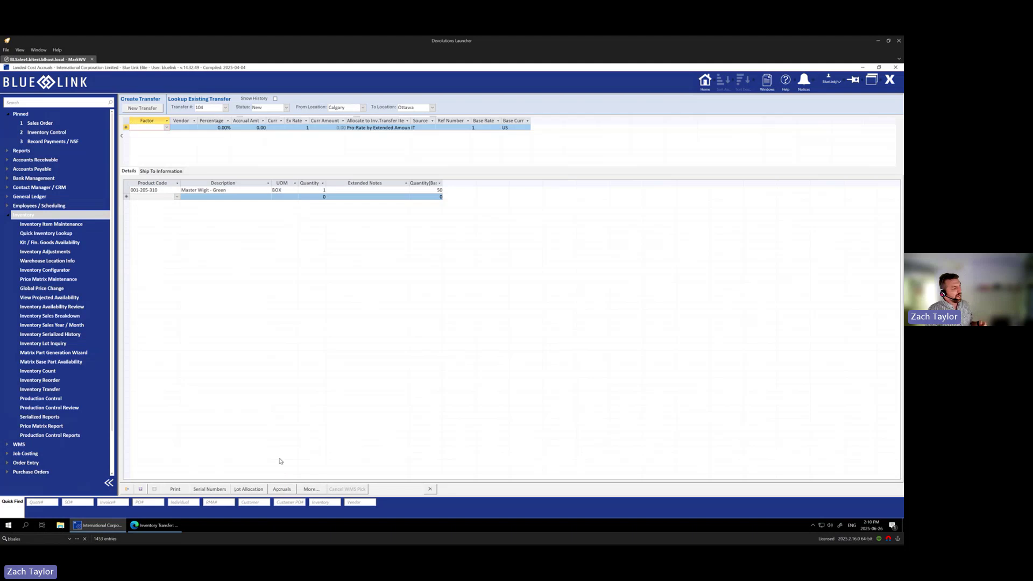
left_click(167, 128)
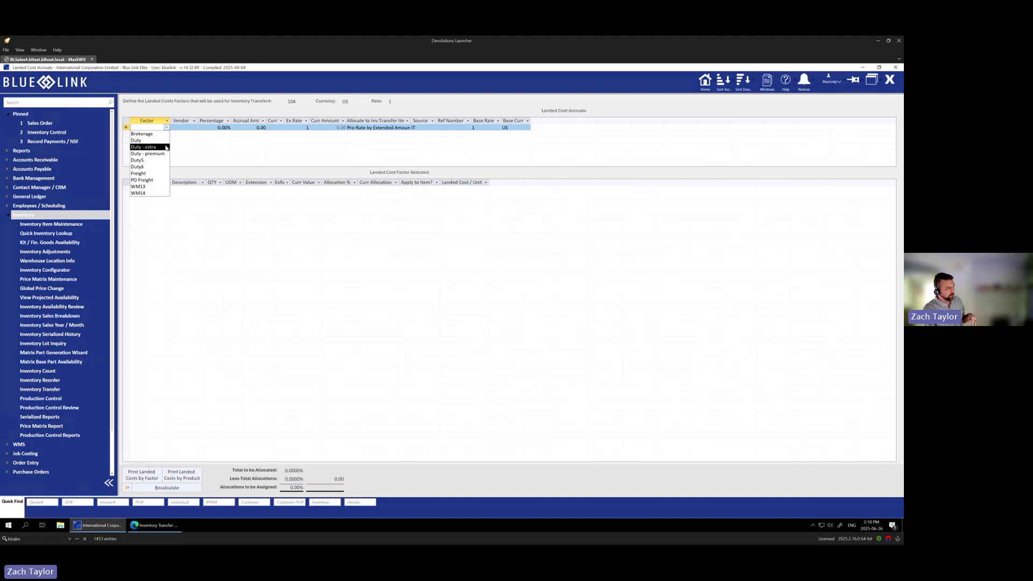
left_click(202, 147)
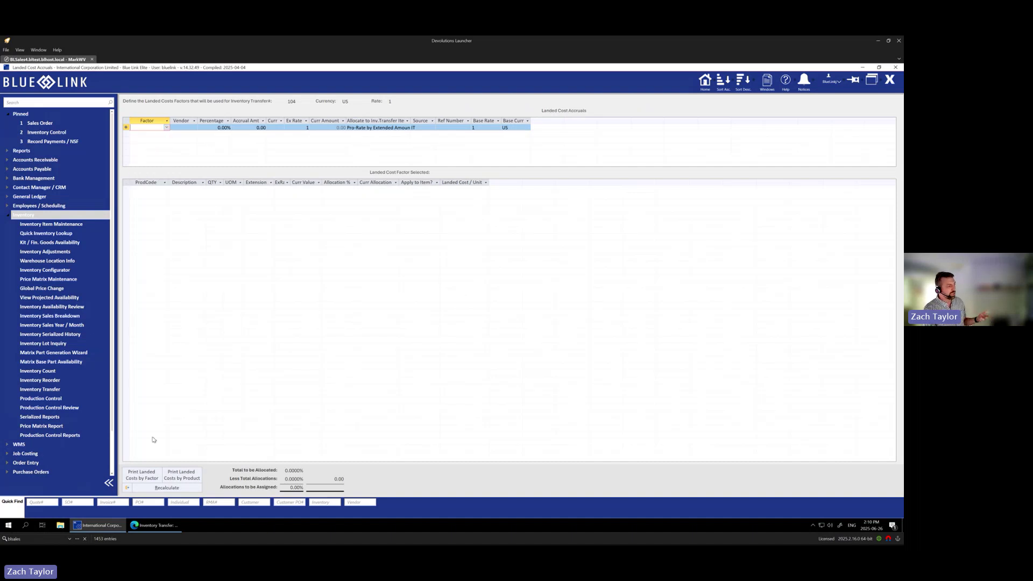
left_click(128, 489)
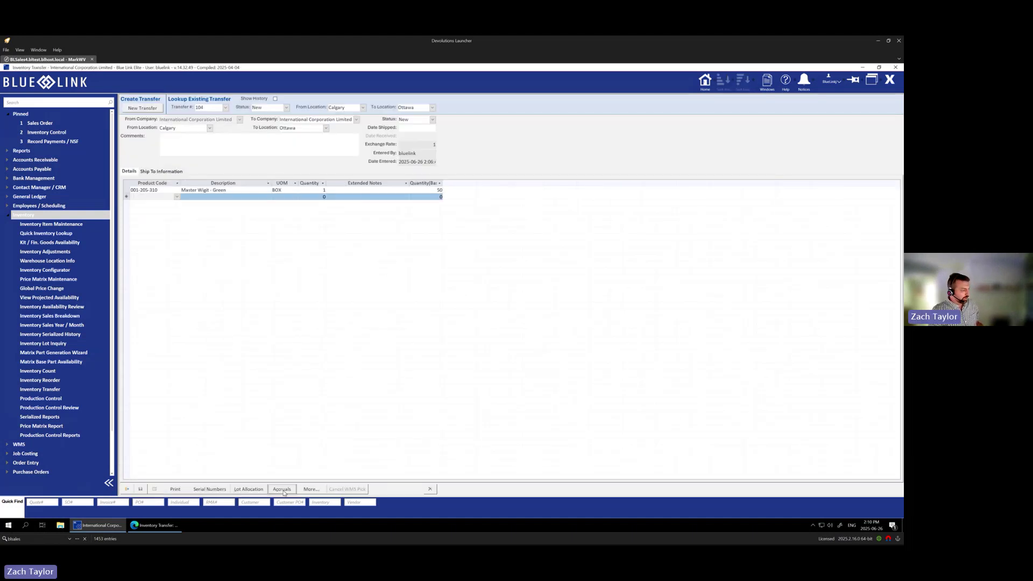
- Check the Master Wigit - Green line's inventory info, including the units on hand in Ottawa, and close it
left_click(311, 489)
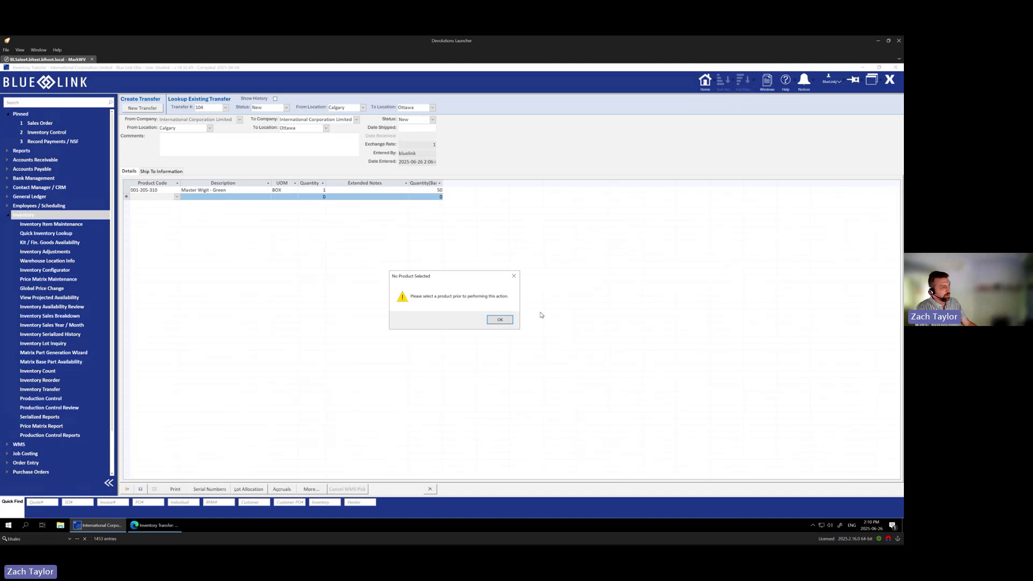
left_click(499, 319)
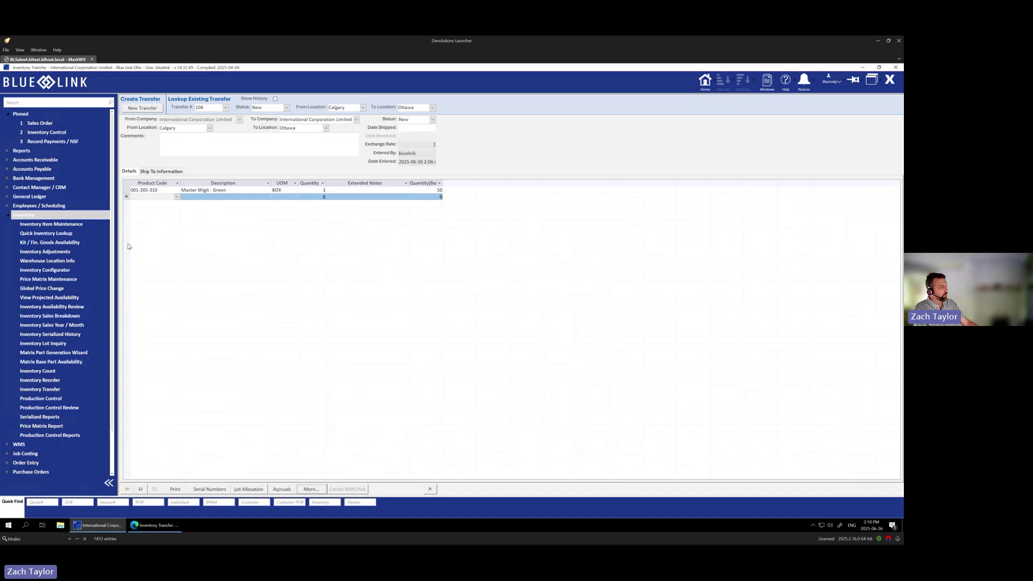
left_click(125, 190)
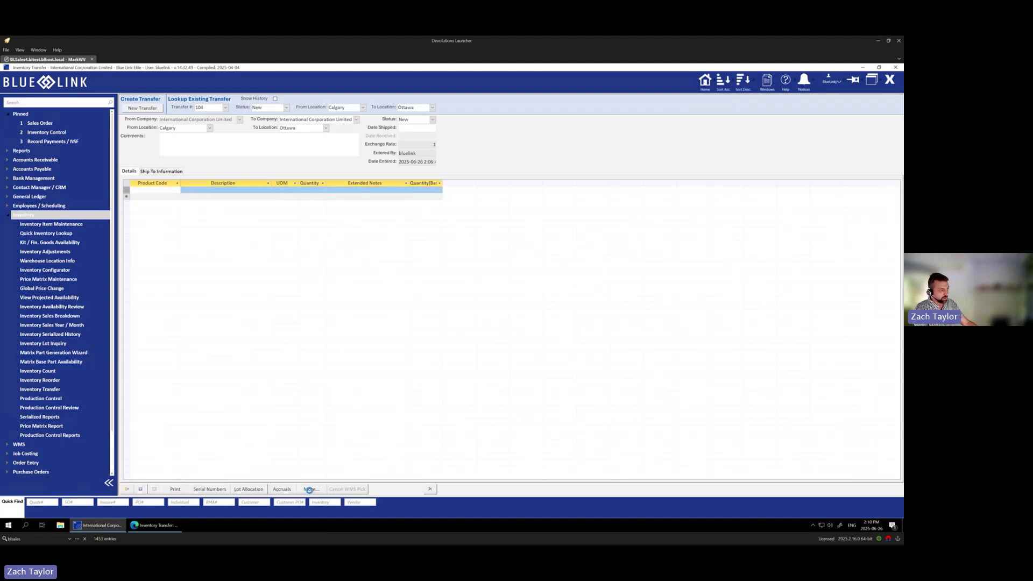
left_click(310, 489)
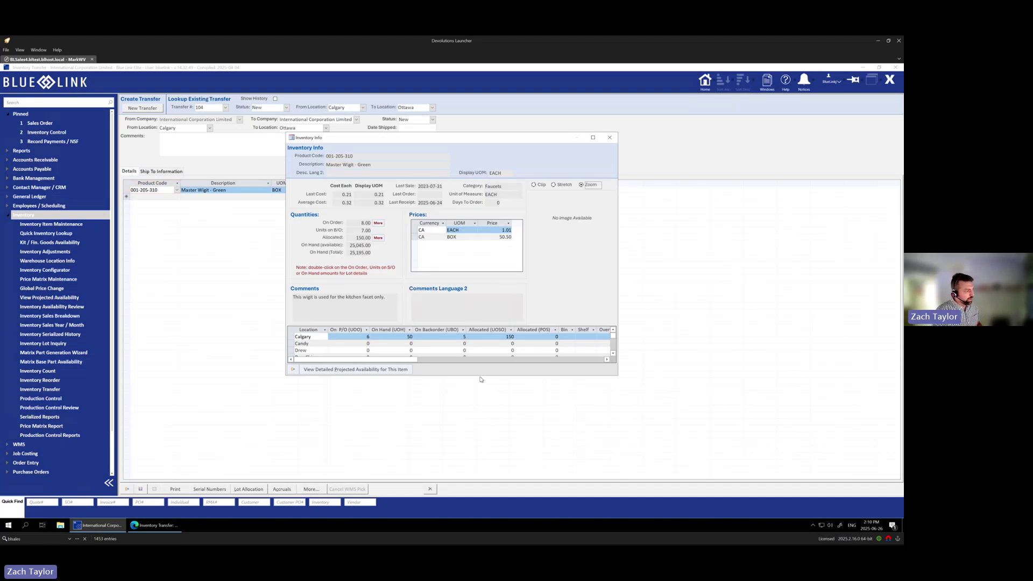
left_click_drag(482, 377, 490, 446)
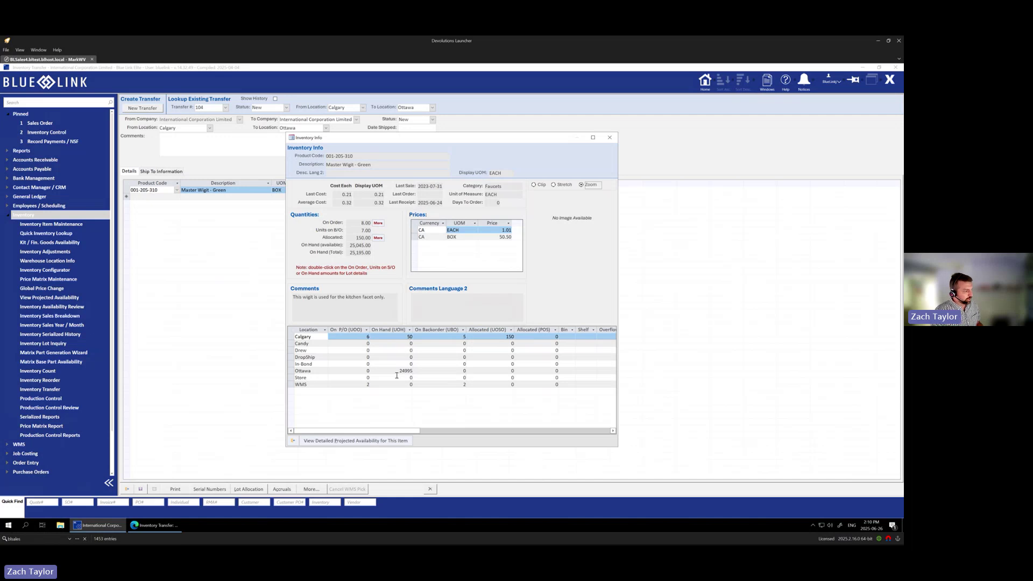
left_click(400, 370)
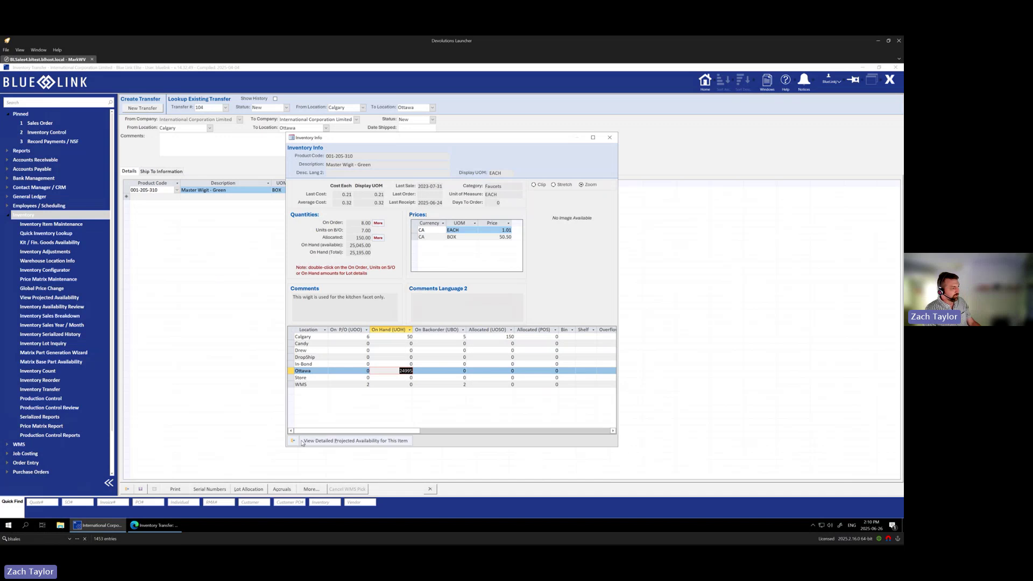
left_click(292, 440)
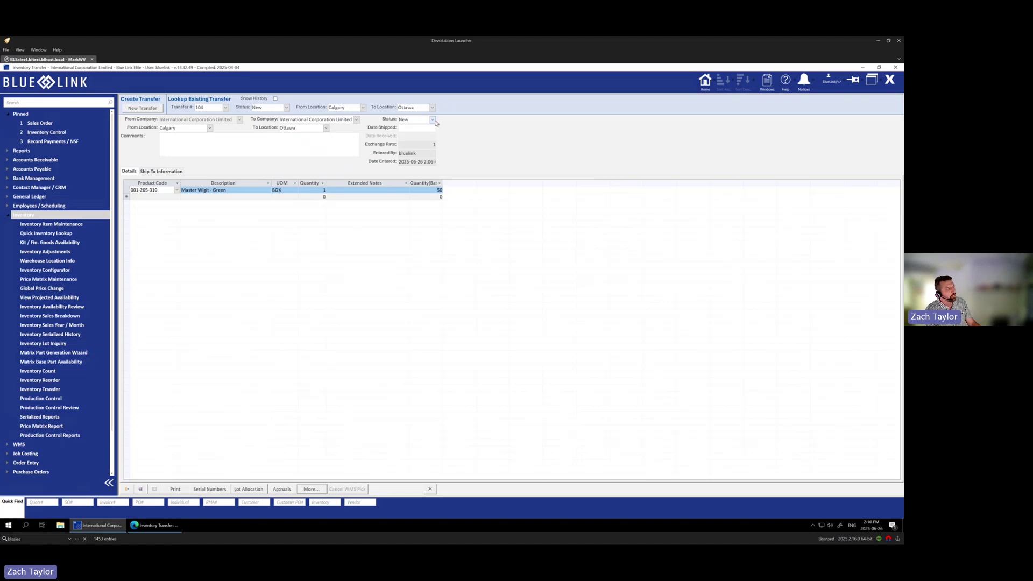
- Set the transfer's status to Open and then to InTransit, and check its shipped date
left_click(432, 120)
left_click(429, 133)
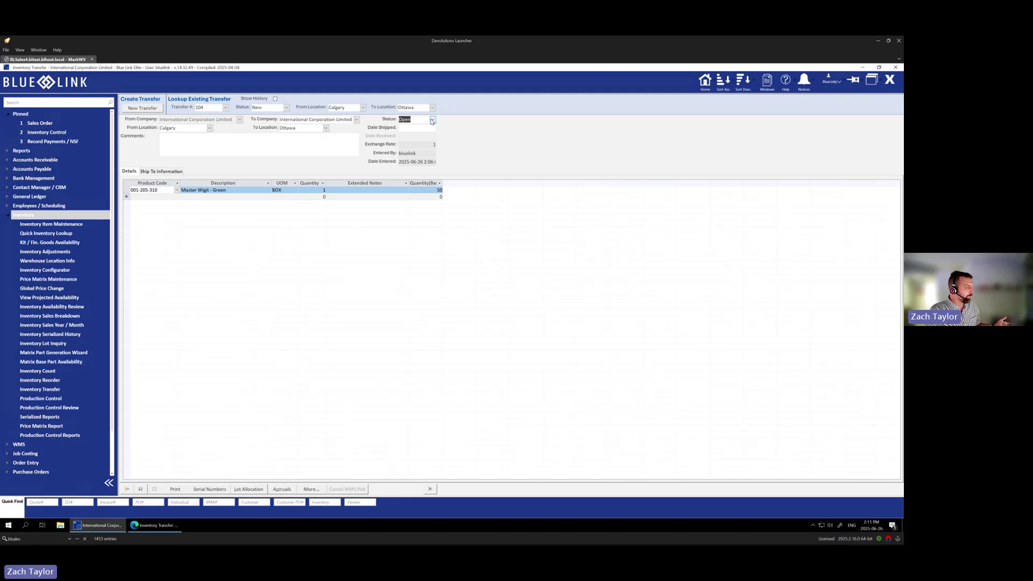
left_click(431, 120)
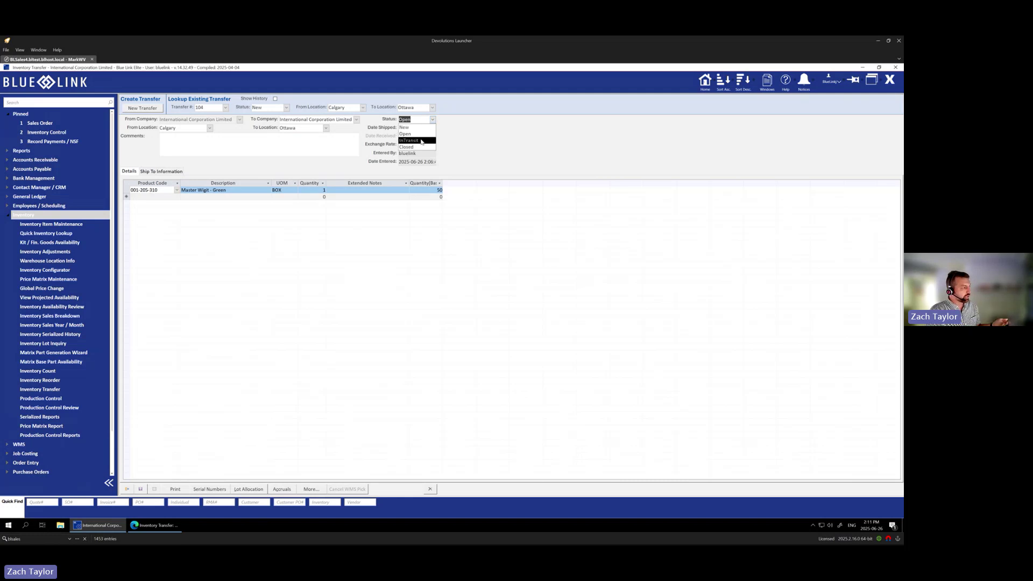
left_click(421, 140)
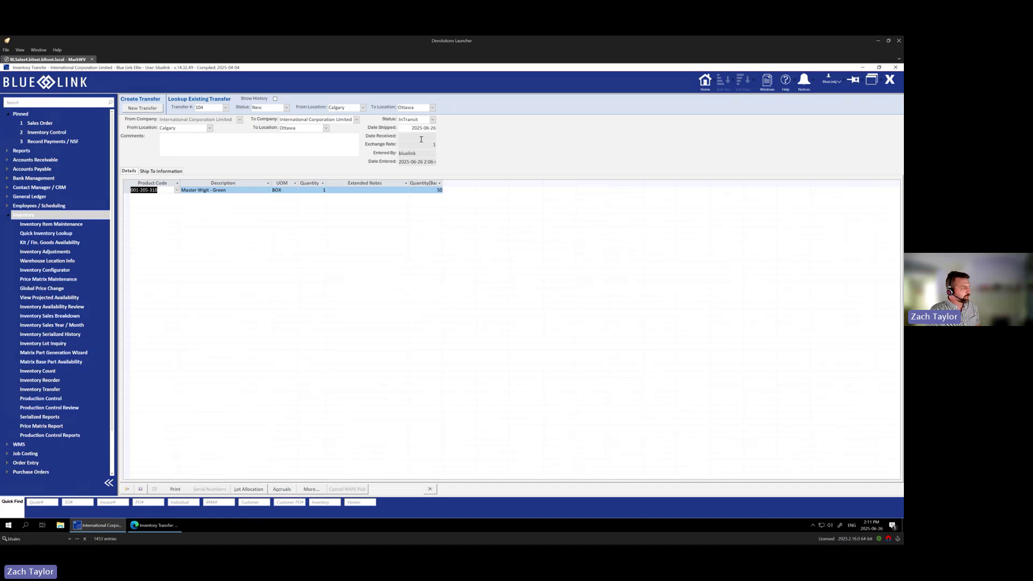
left_click(408, 127)
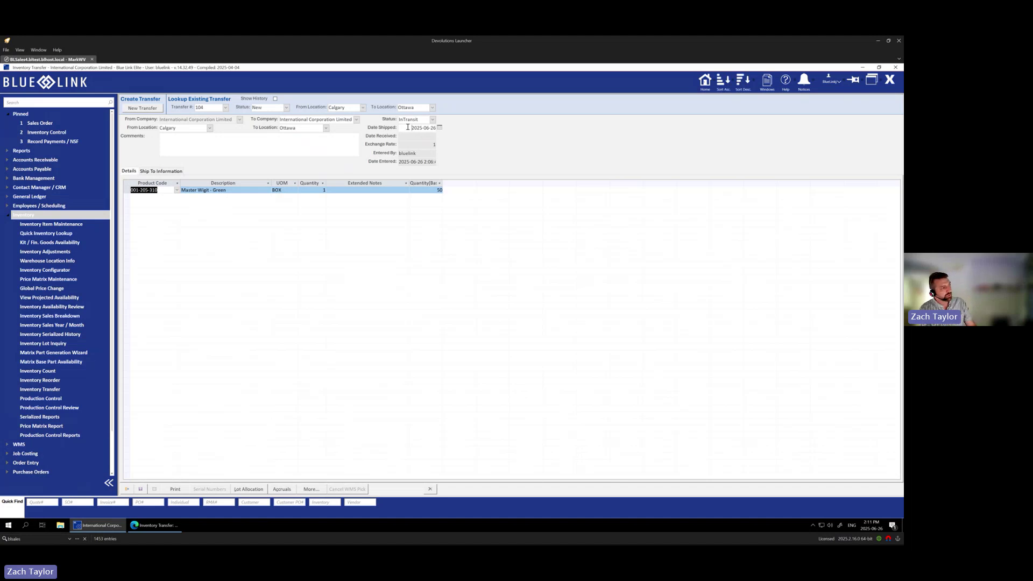
double_click(442, 128)
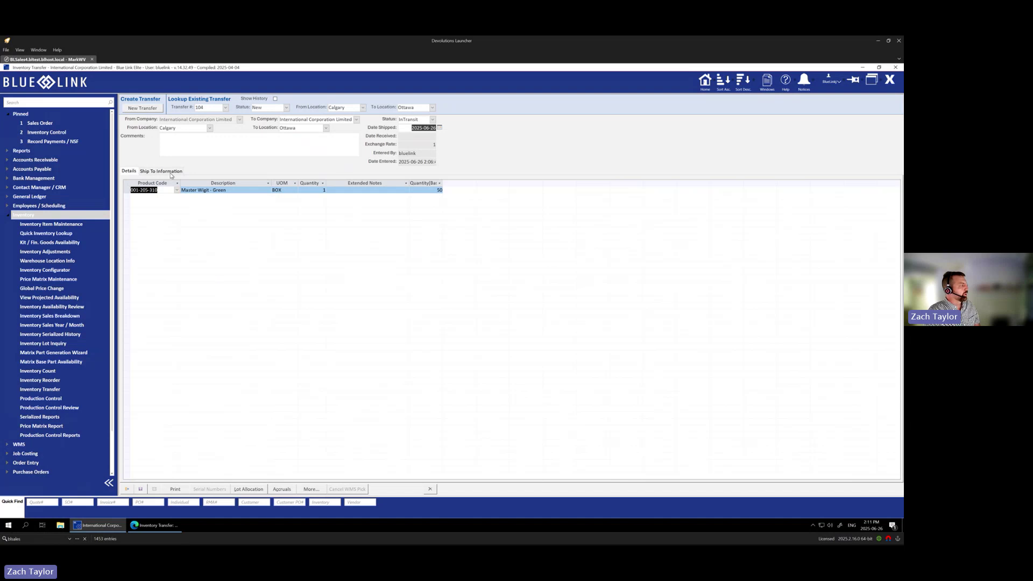
- Review the Transaction Preview, Picking Slip and Packing Slip report options for the transfer, and cancel without printing
left_click(175, 488)
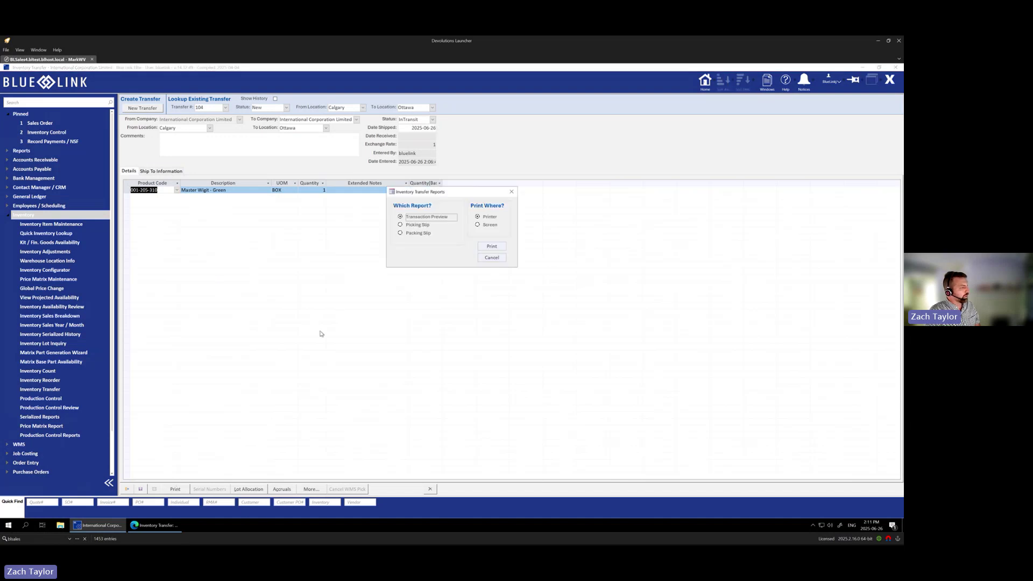
left_click(401, 225)
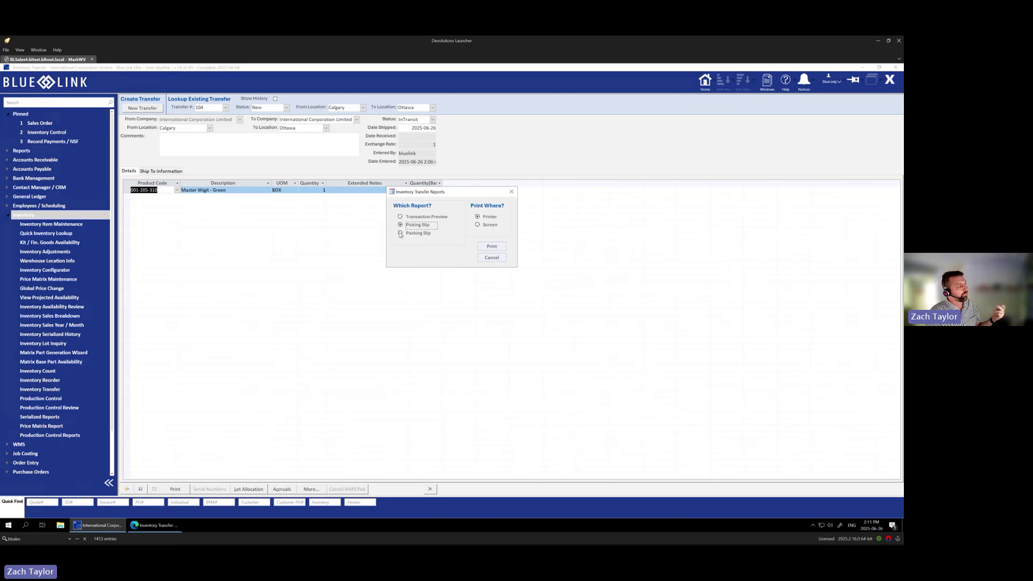
left_click(400, 234)
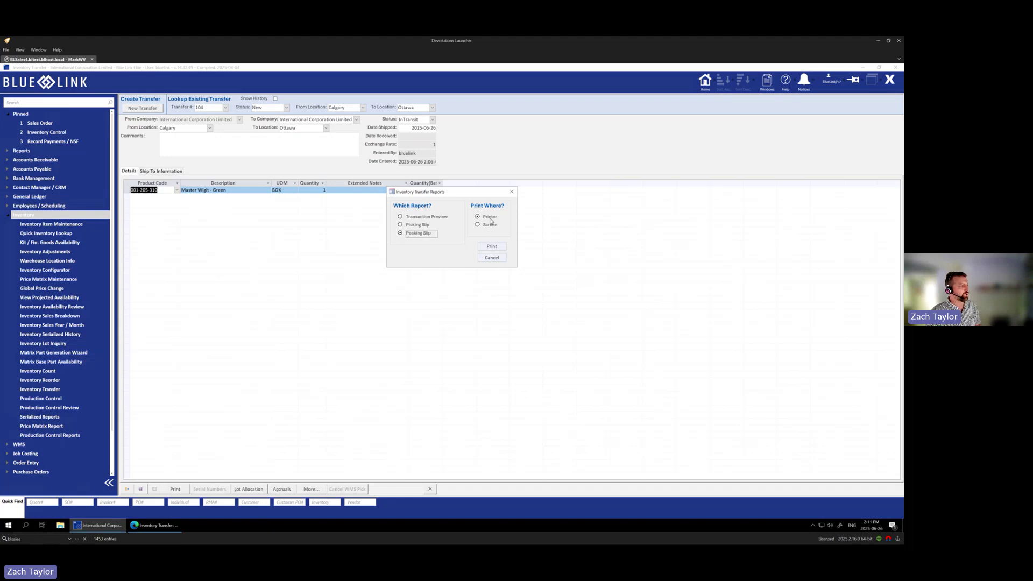
left_click(415, 217)
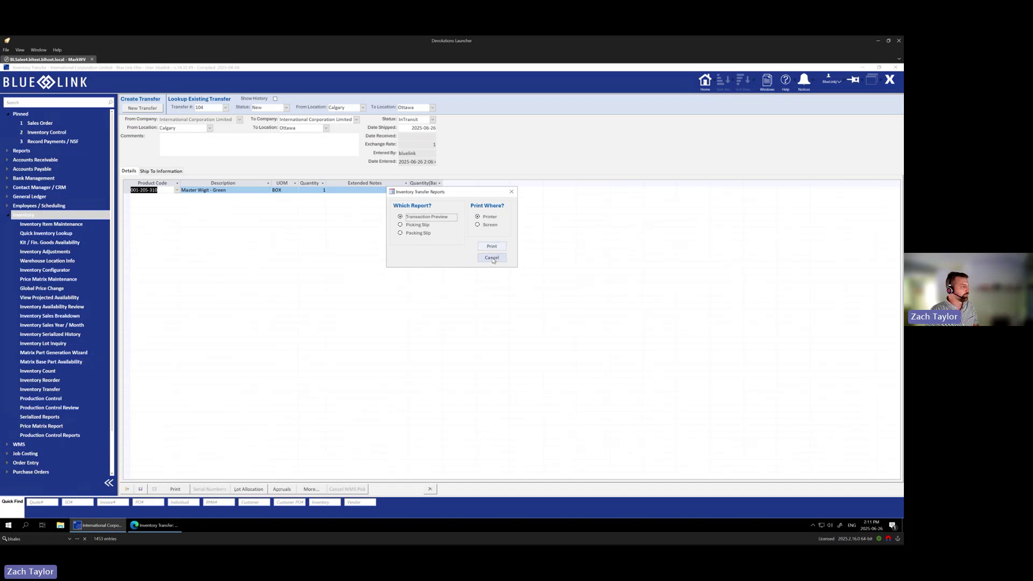
left_click(491, 258)
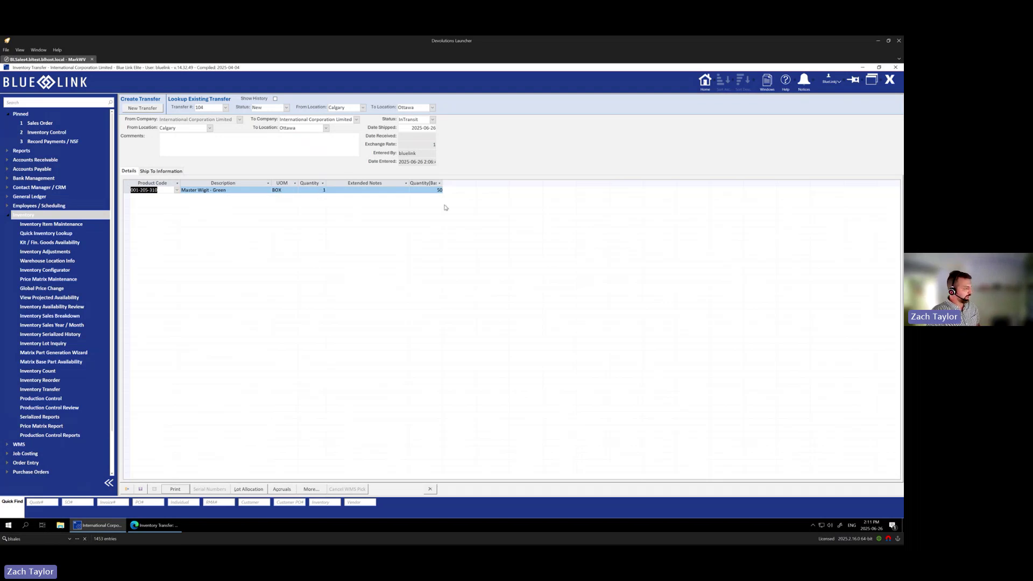
- Set the transfer's status to Closed and confirm posting it
left_click(433, 119)
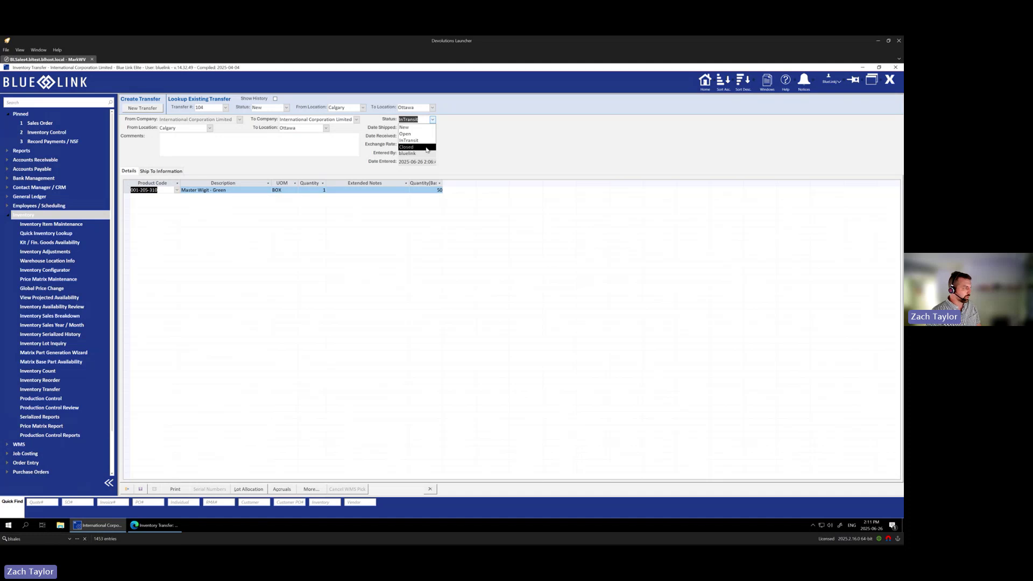
left_click(426, 147)
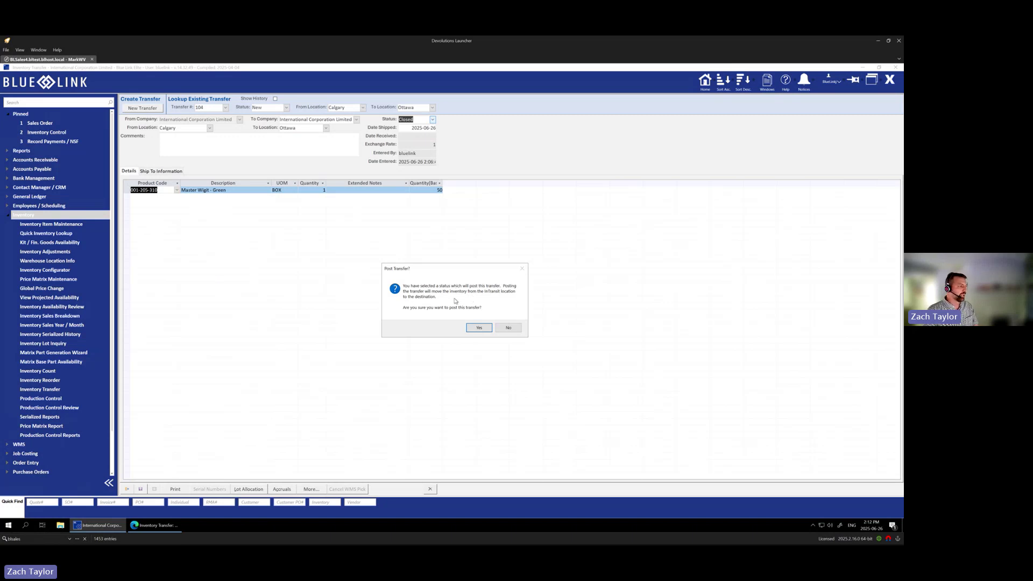
left_click(472, 328)
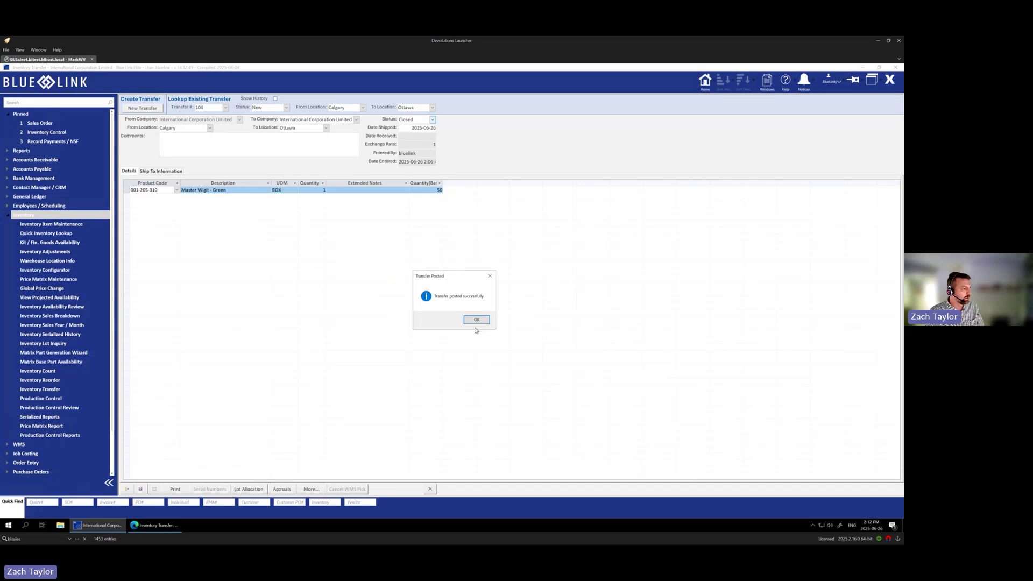
left_click(476, 321)
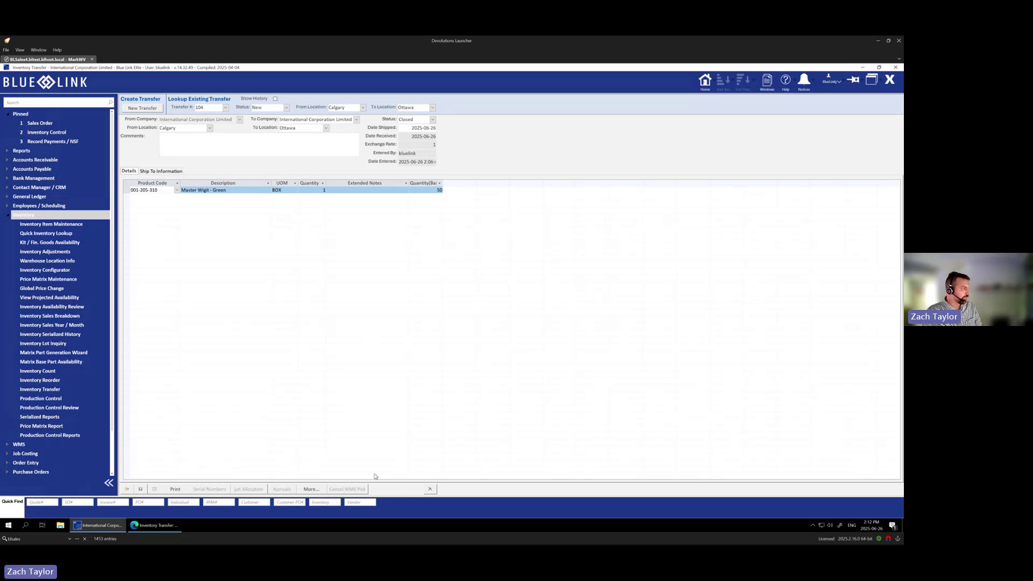
- Copy product code 001-205-310 from the transfer line and use it to look up the product's inventory record
left_click(162, 189)
key("ctrl+c")
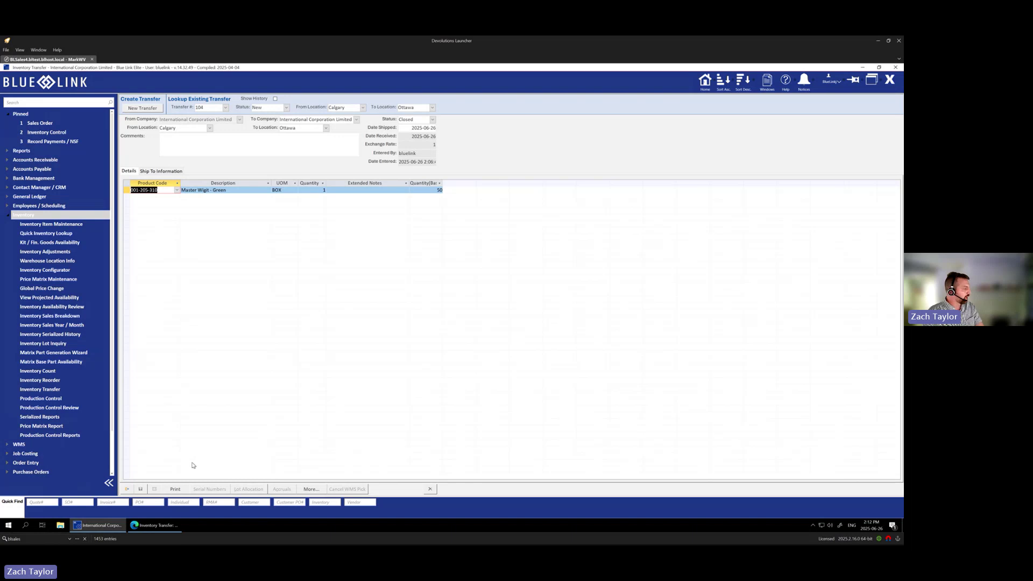
left_click(321, 502)
key("ctrl+v")
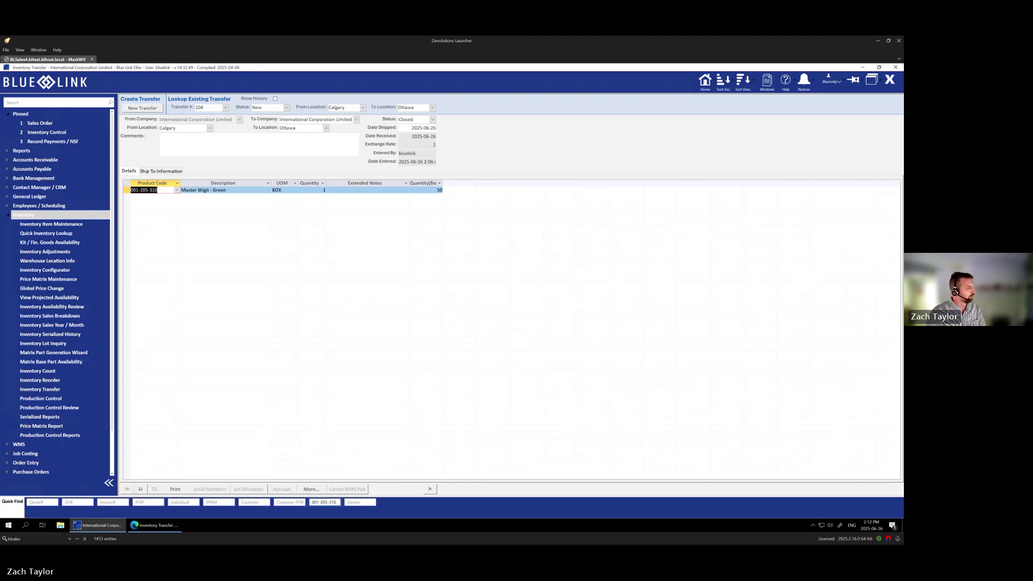
key("Return")
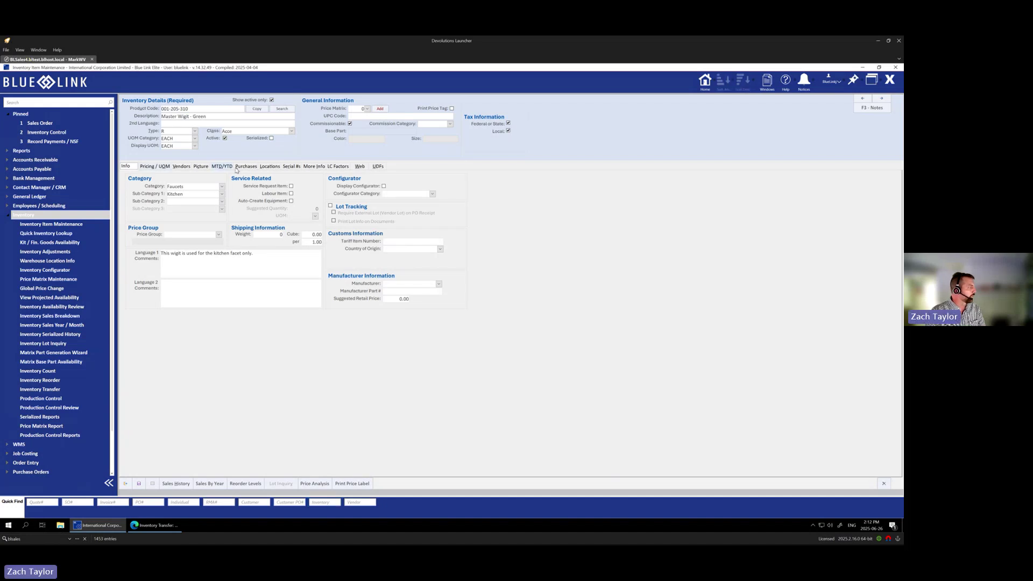
- Examine the product's purchase history, checking the quantity, price and landed cost of the newest Ottawa entry received from Calgary
left_click(245, 166)
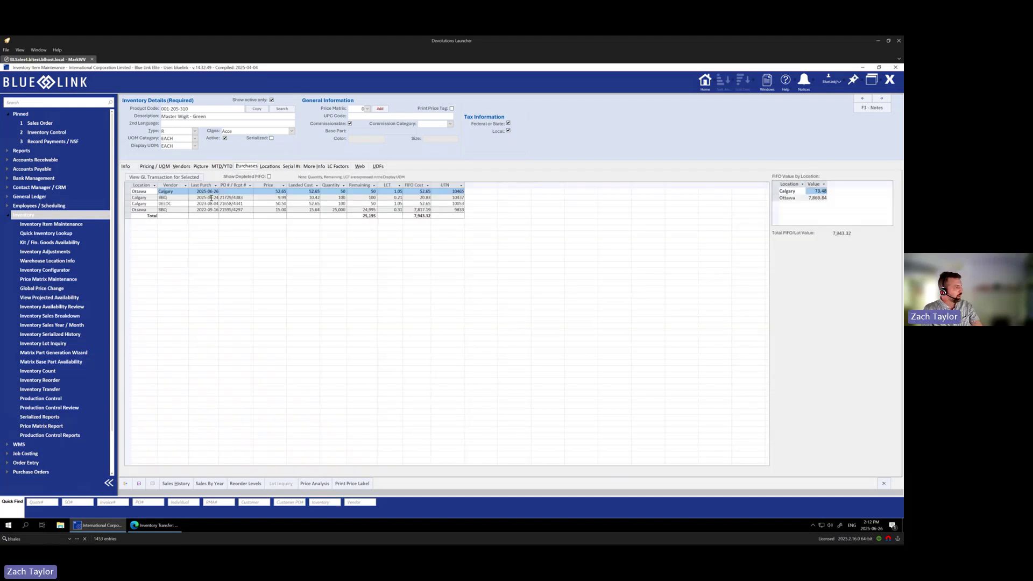
left_click(333, 192)
double_click(333, 192)
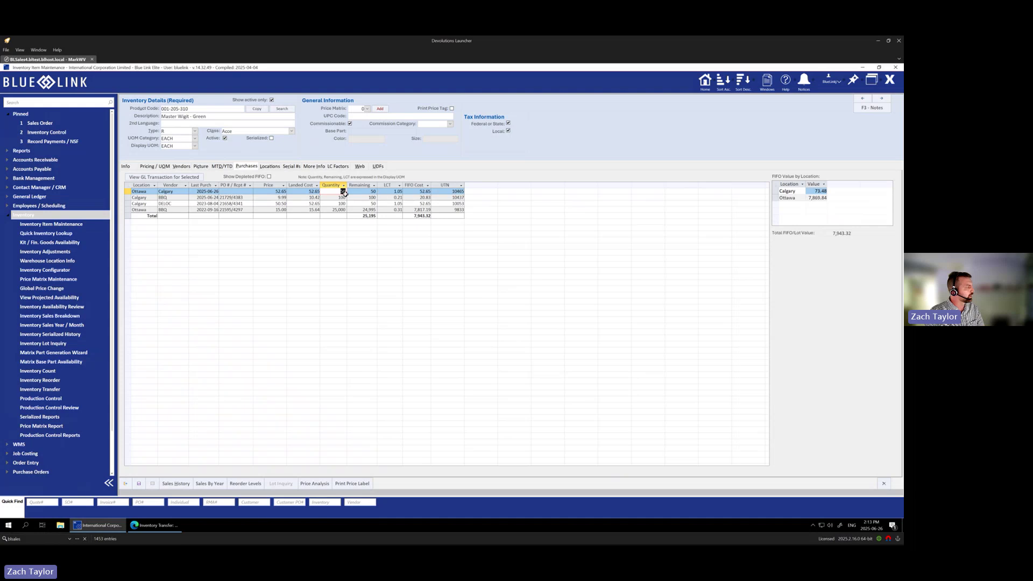
left_click(155, 166)
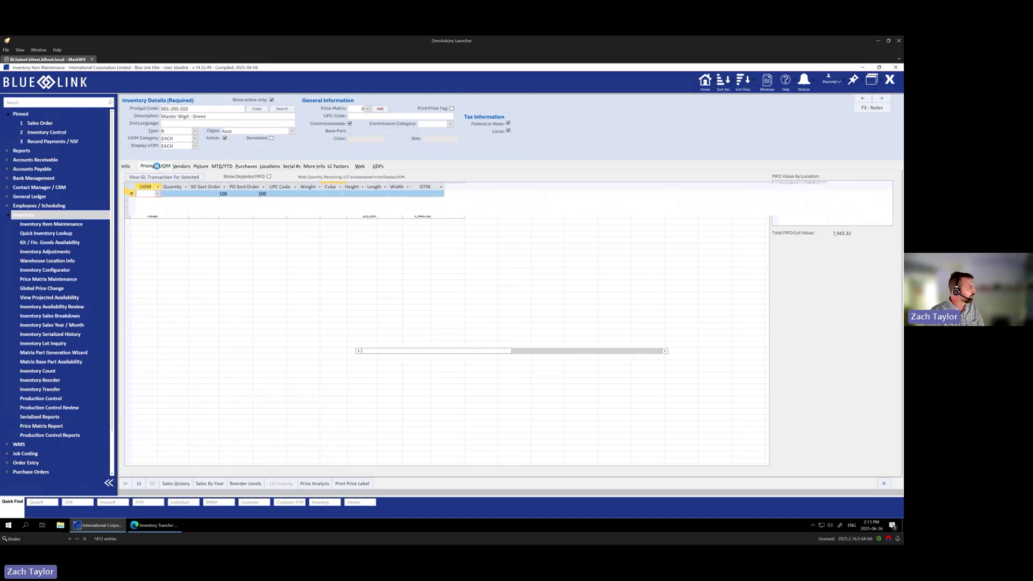
left_click(251, 166)
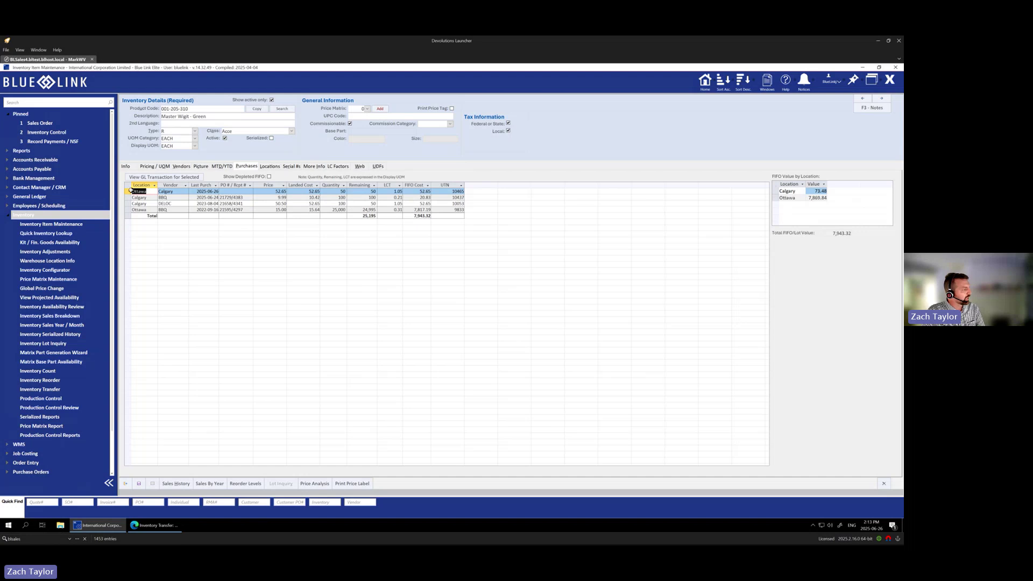
left_click(130, 191)
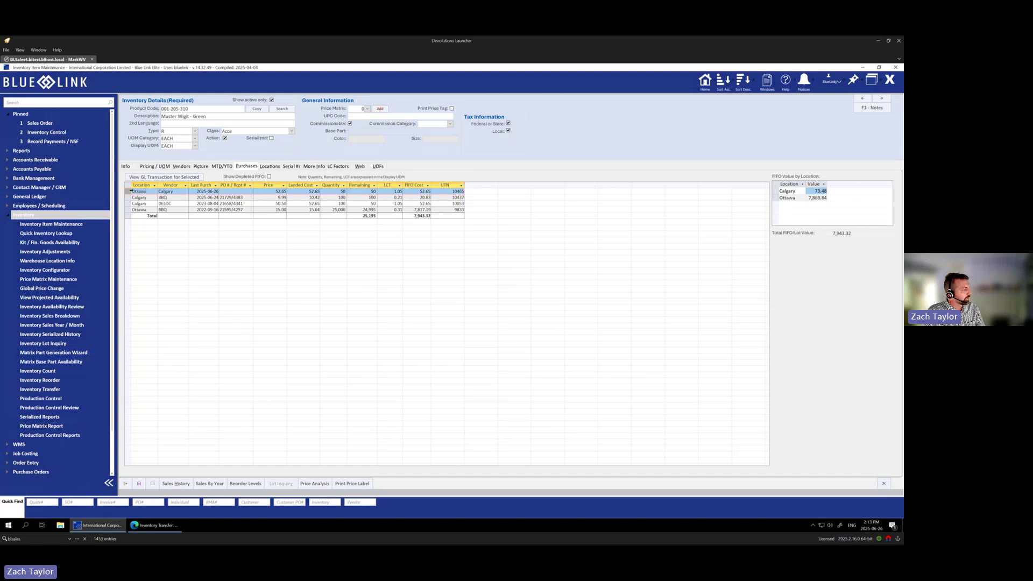
left_click(272, 192)
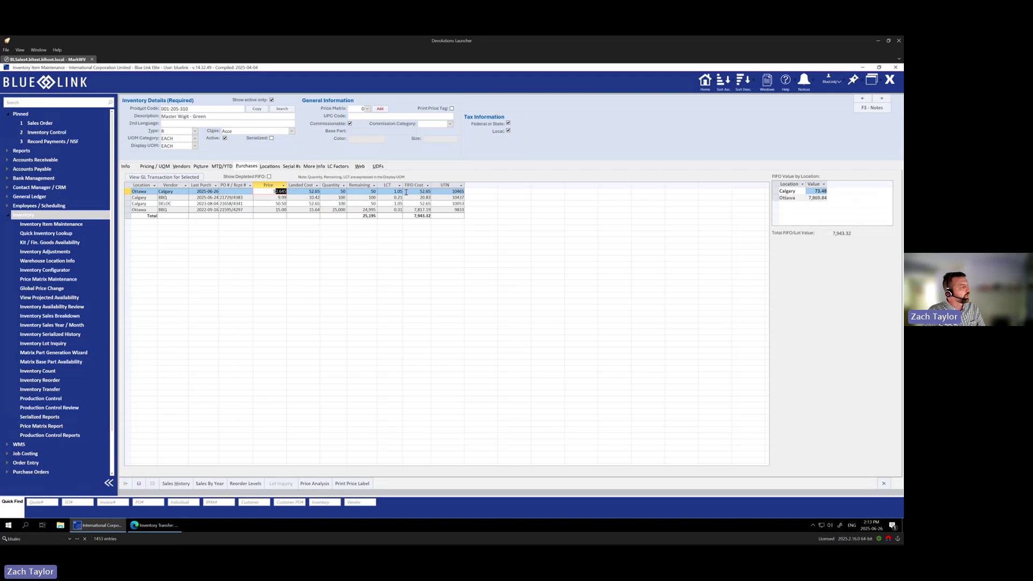
left_click(303, 191)
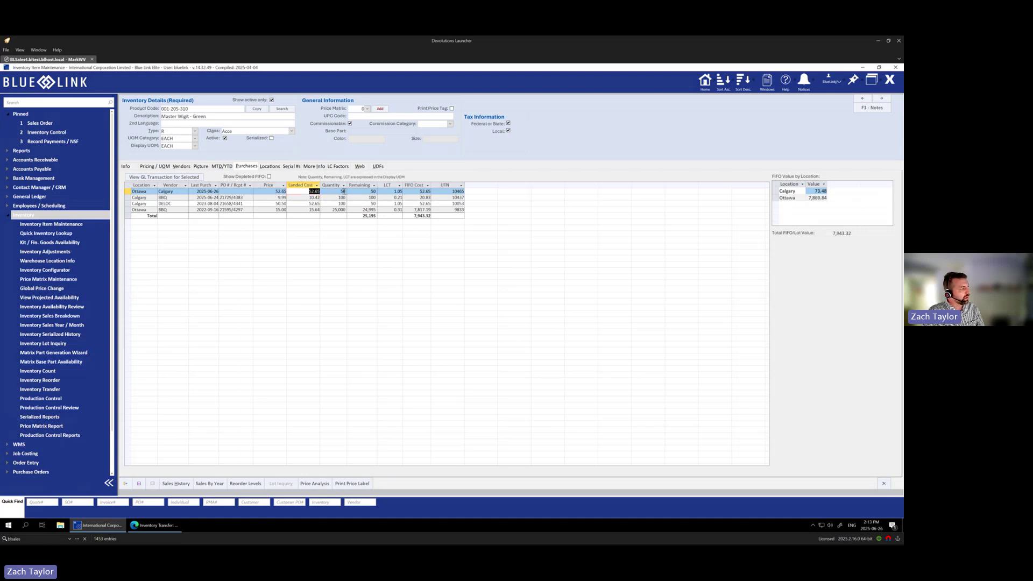
- Check the newest Ottawa purchase entry's quantity and LCT, review Ottawa's on-hand stock by location, and close the product record
left_click(340, 192)
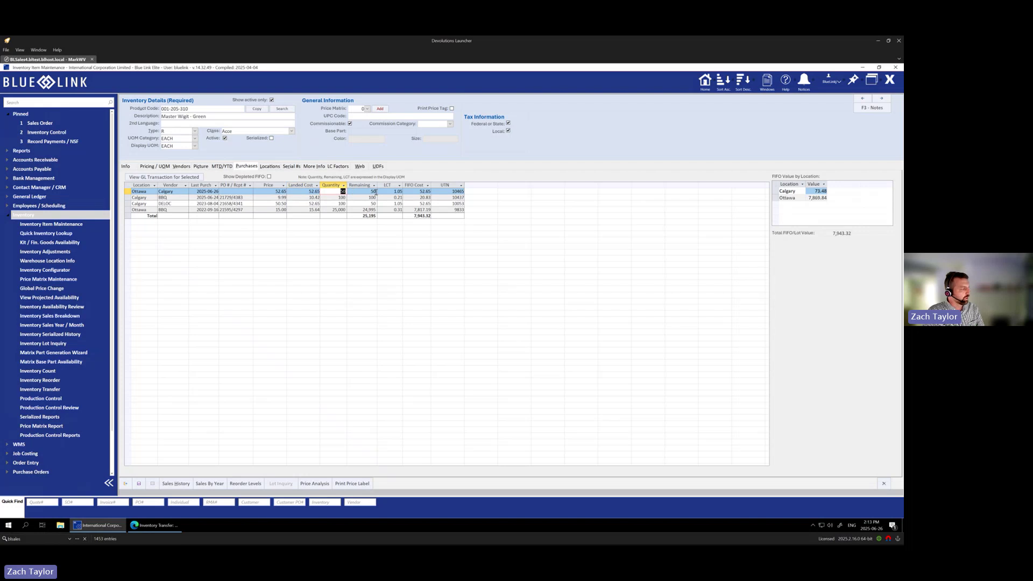
left_click(391, 192)
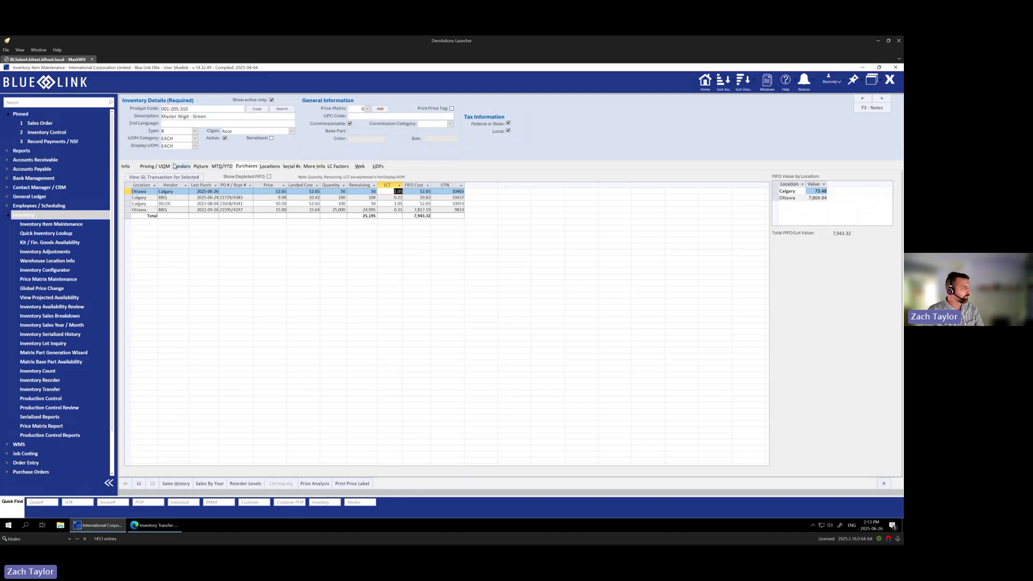
left_click(269, 166)
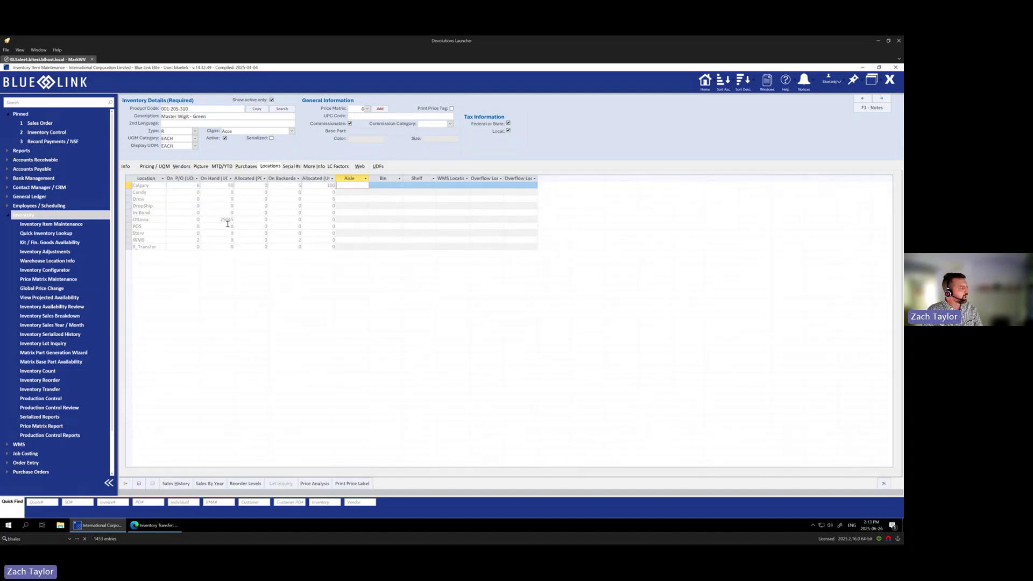
left_click_drag(219, 221, 238, 220)
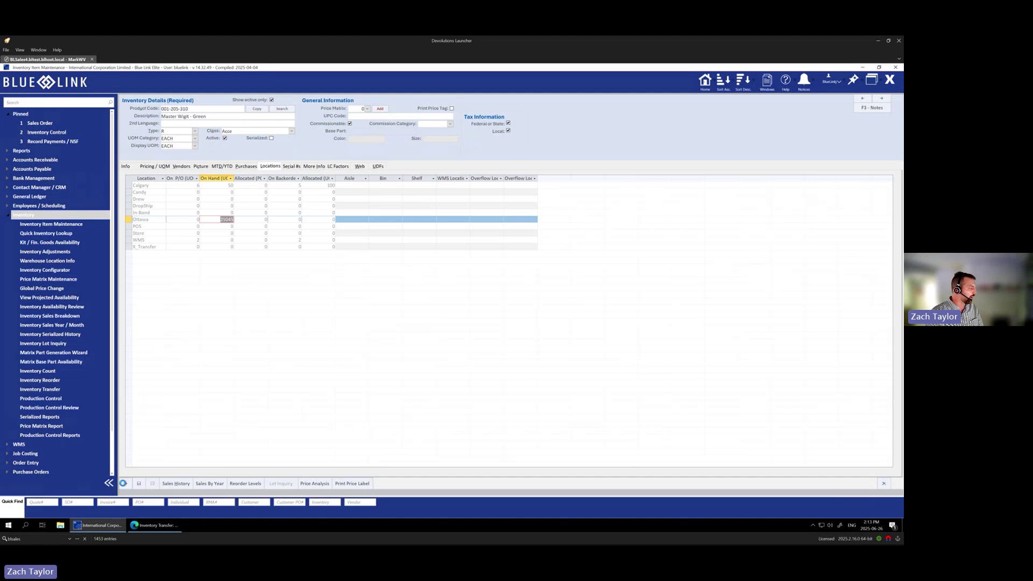
left_click(125, 484)
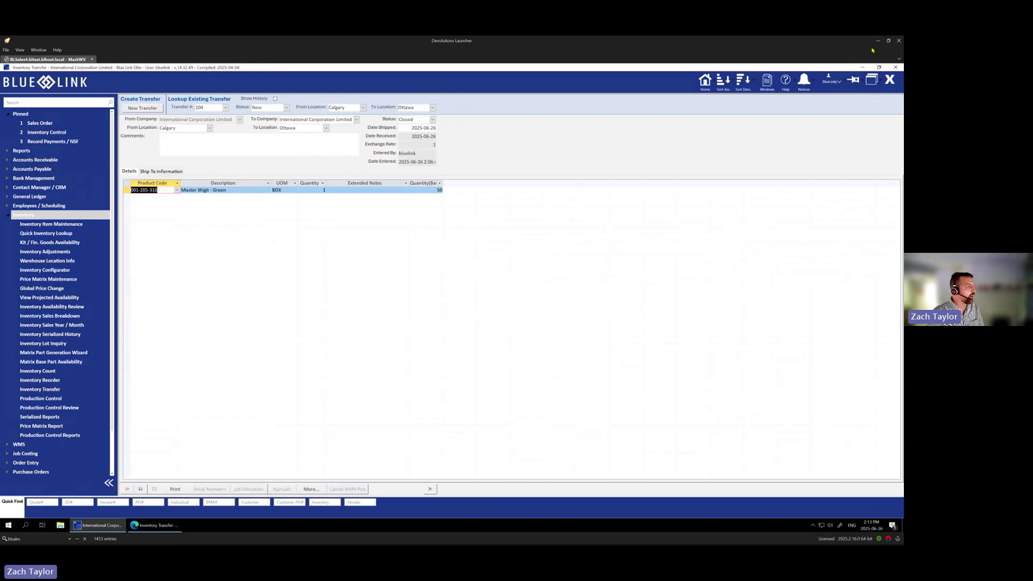
- Minimize the ERP and the remote session to return to the slideshow, and advance to the Use Cases & Best Practices slide
left_click(862, 68)
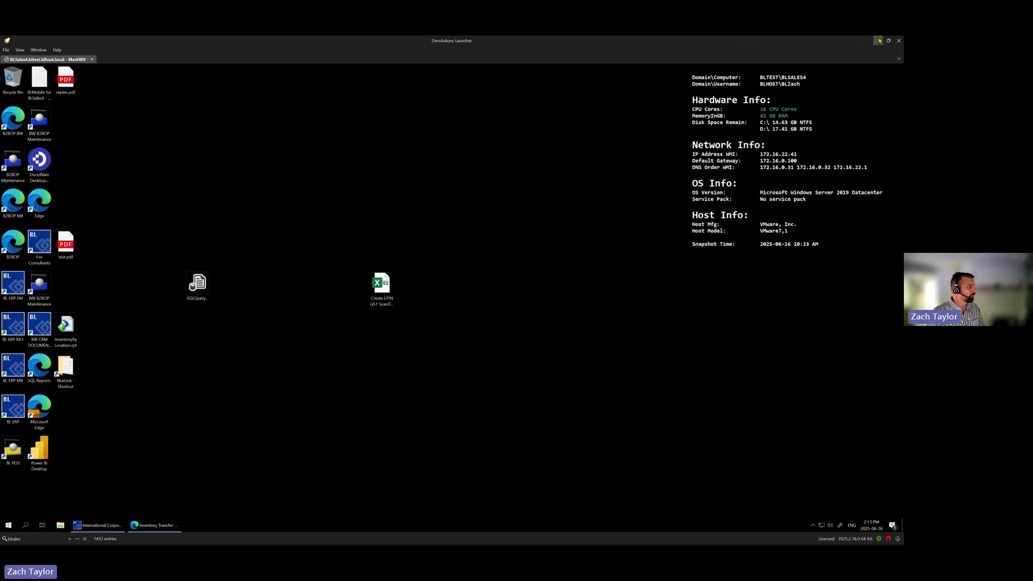
left_click(878, 40)
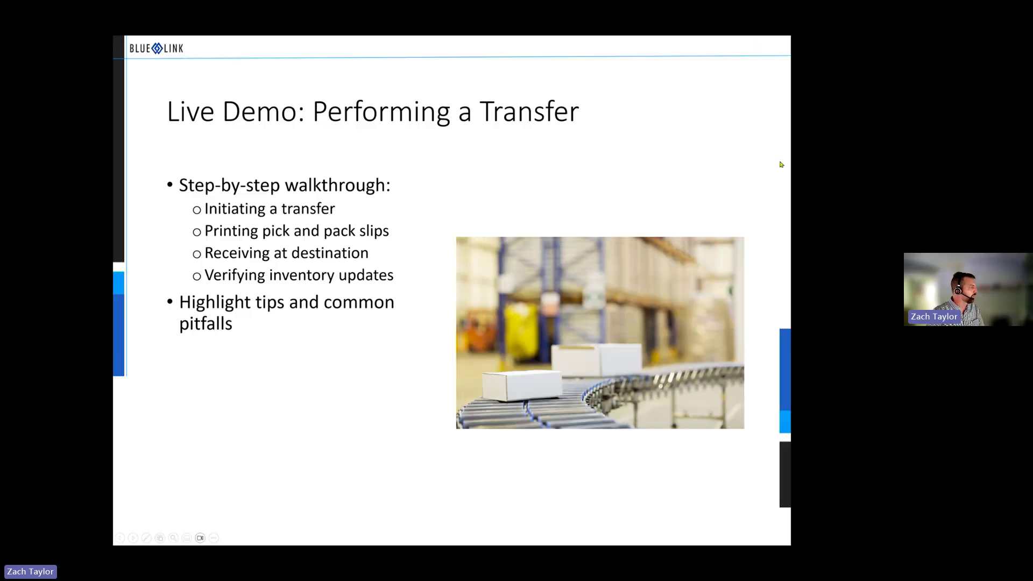
left_click(330, 358)
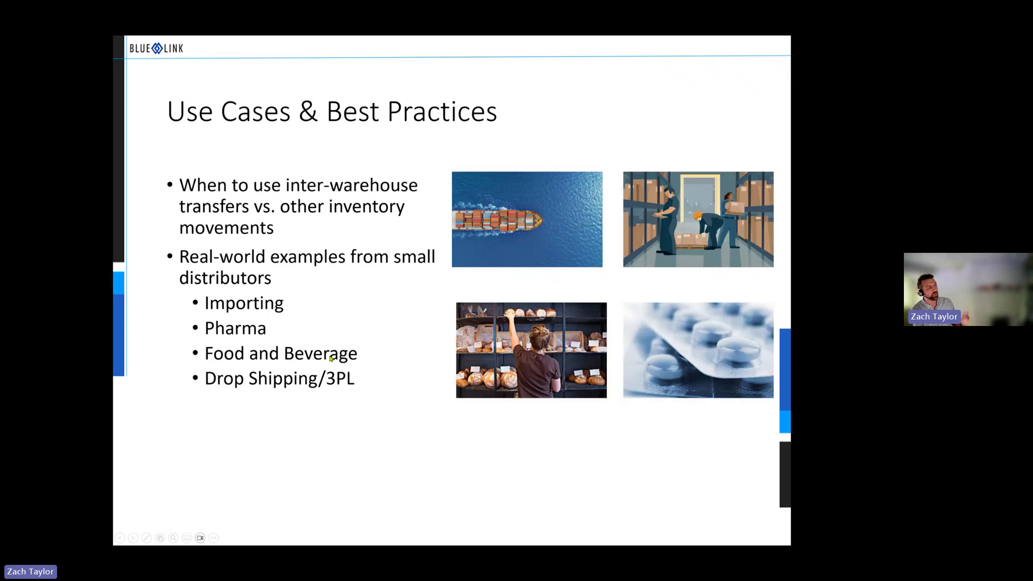
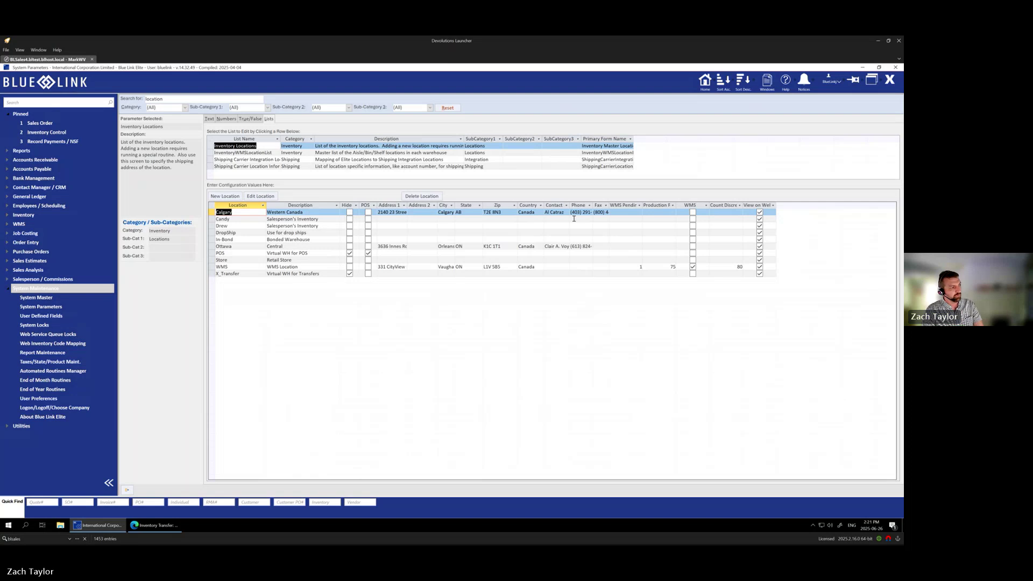
- Review the blank new inventory location form, close it without entering anything, and select the X_Transfer virtual warehouse in the locations list
double_click(777, 205)
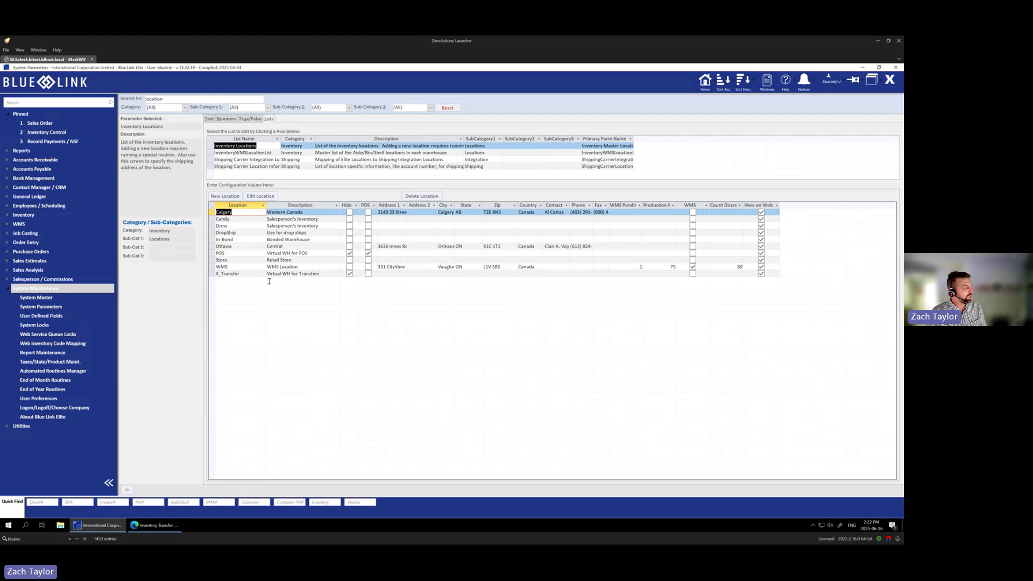
left_click(225, 196)
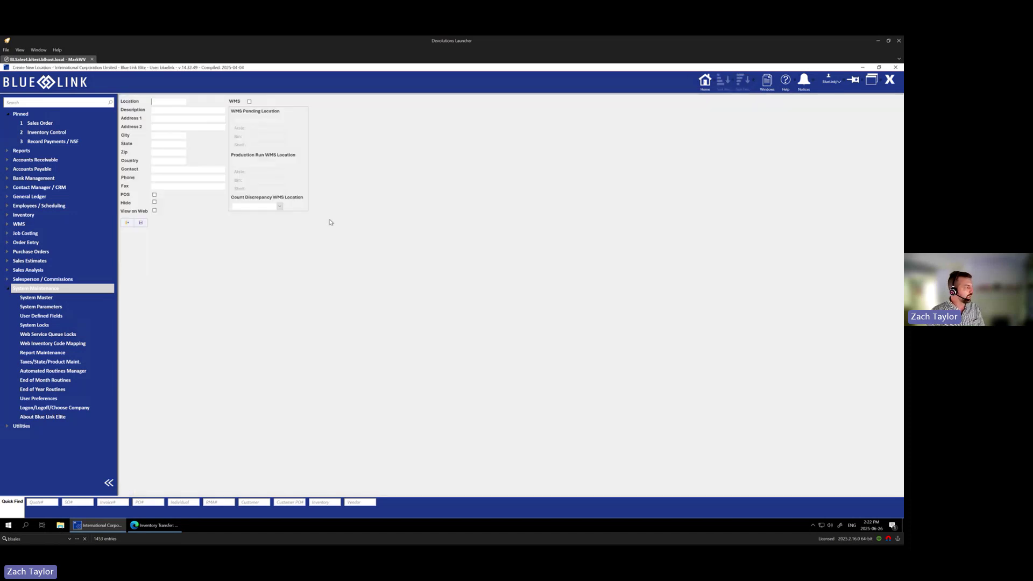
left_click(127, 222)
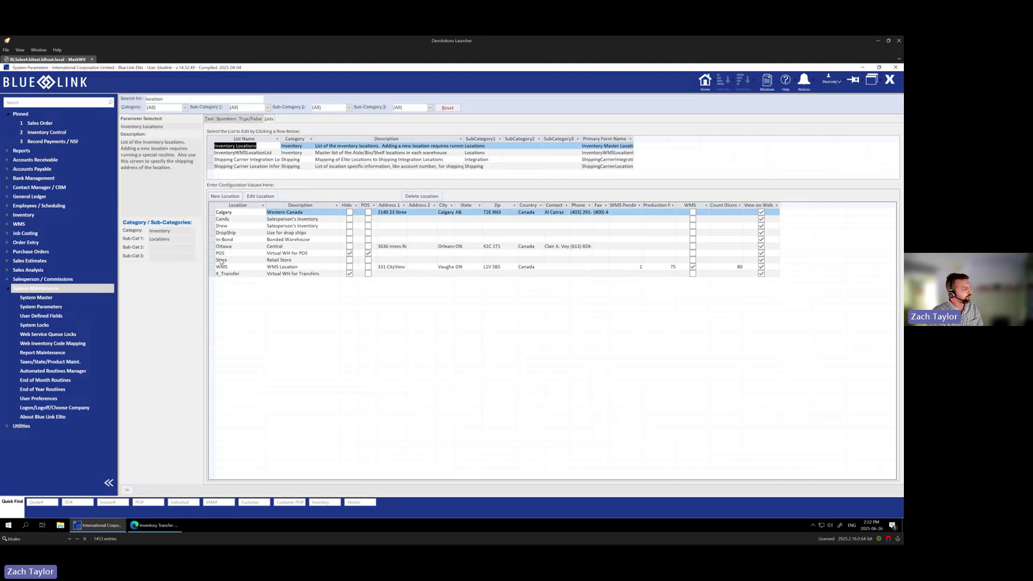
left_click(230, 273)
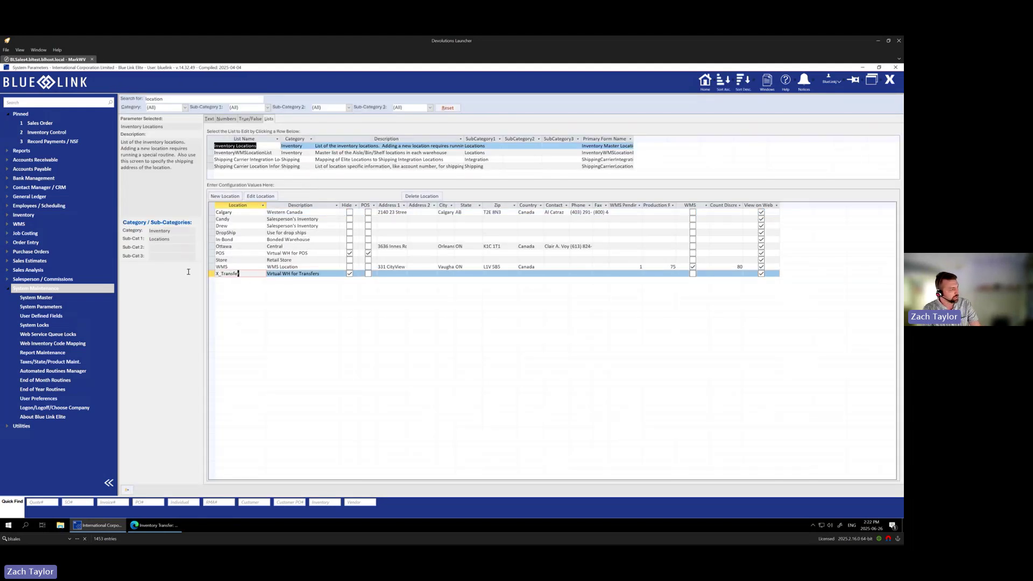
left_click(211, 274)
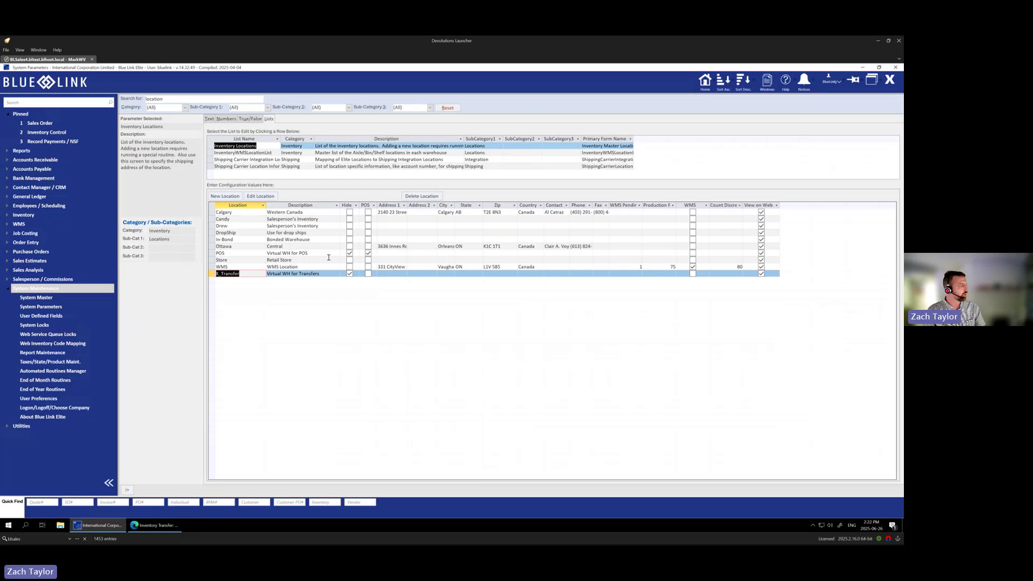
- Return to the inventory transfer, look up product 001-205-310, and check the X_Transfer row in its stock by location
left_click(766, 82)
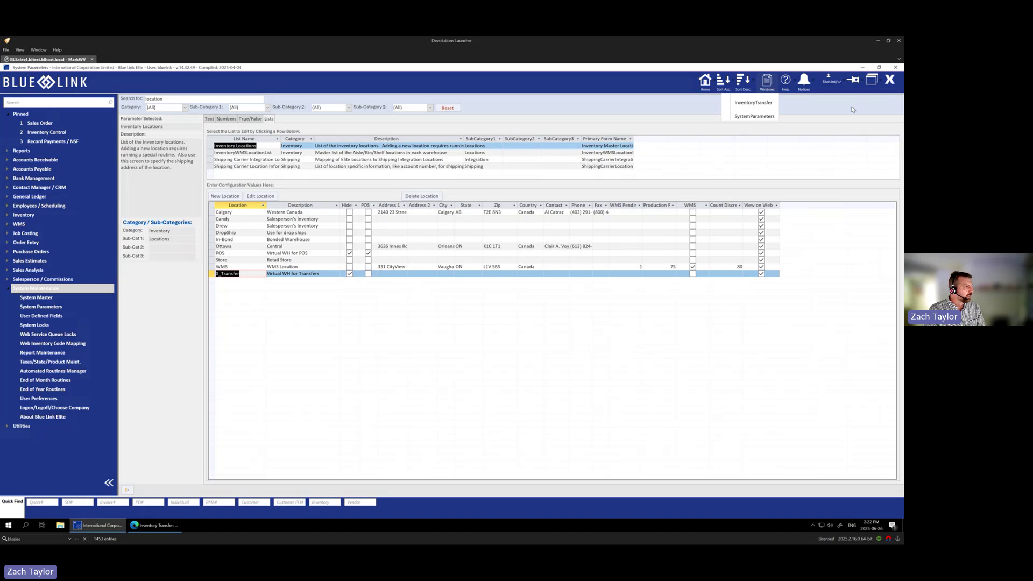
left_click(754, 103)
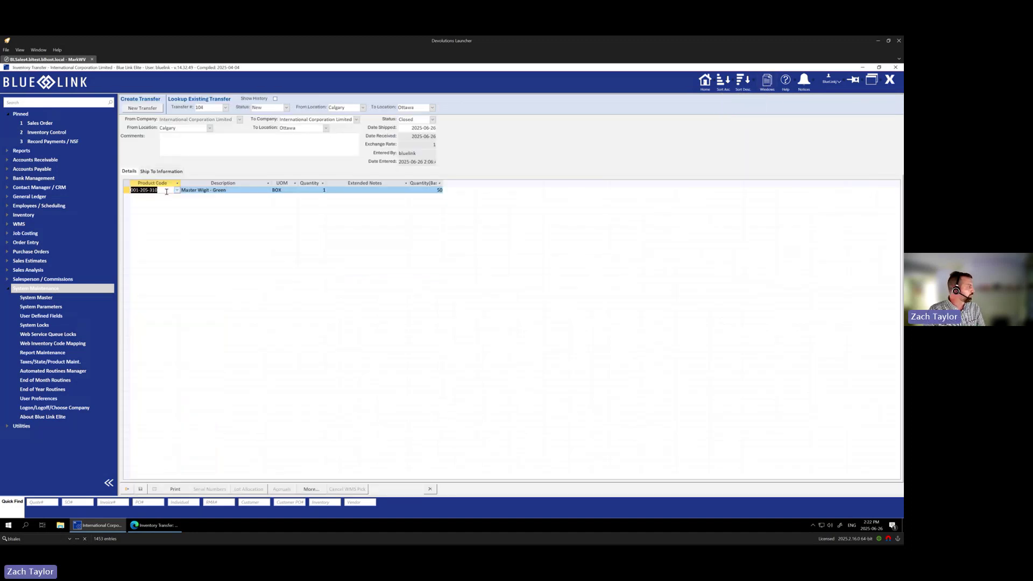
left_click(317, 502)
type("001-205-310")
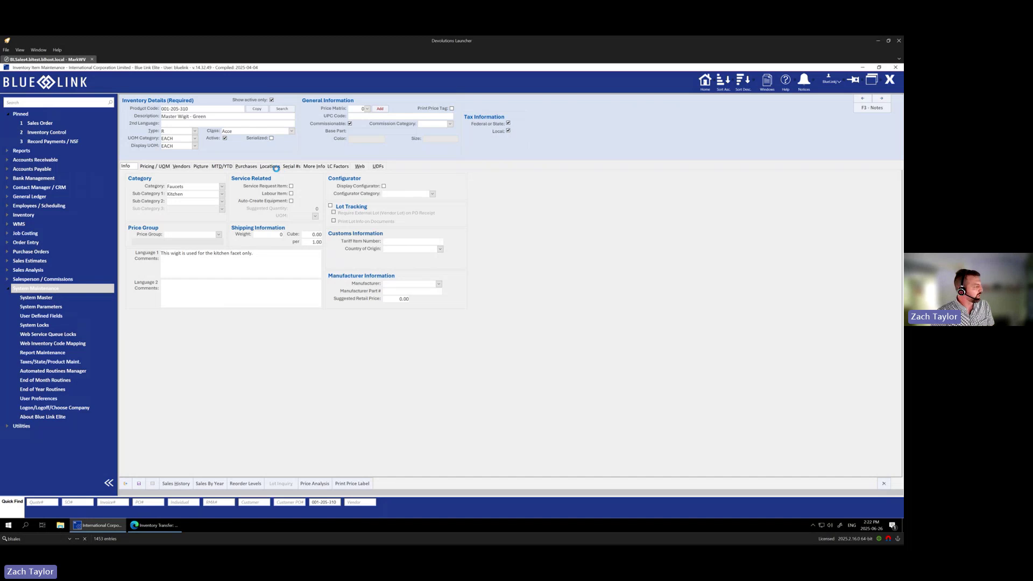
left_click(266, 166)
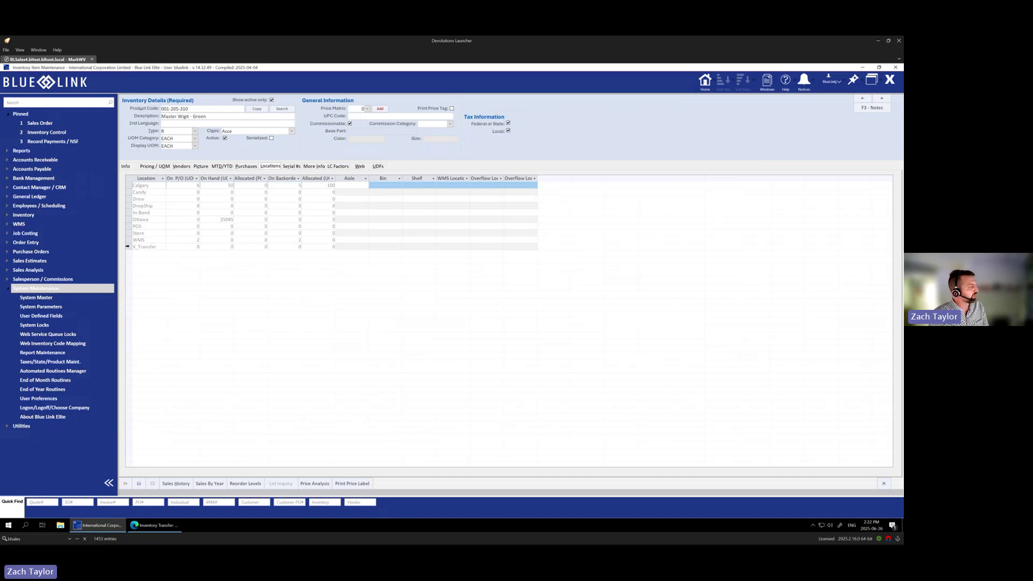
left_click(128, 246)
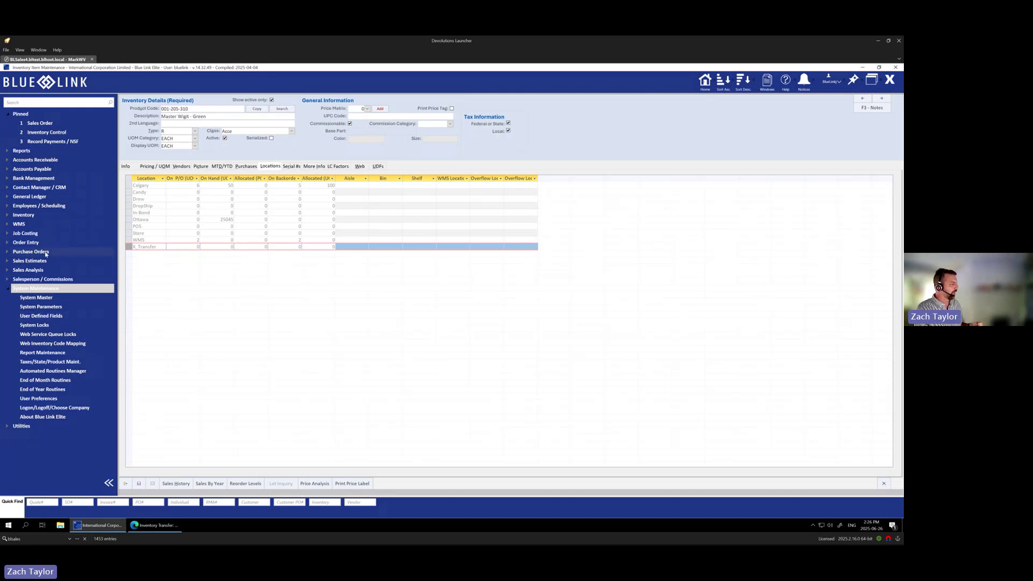
- Reopen Inventory Transfer and create a new transfer from the Drew location to the In-Bond location
left_click(25, 215)
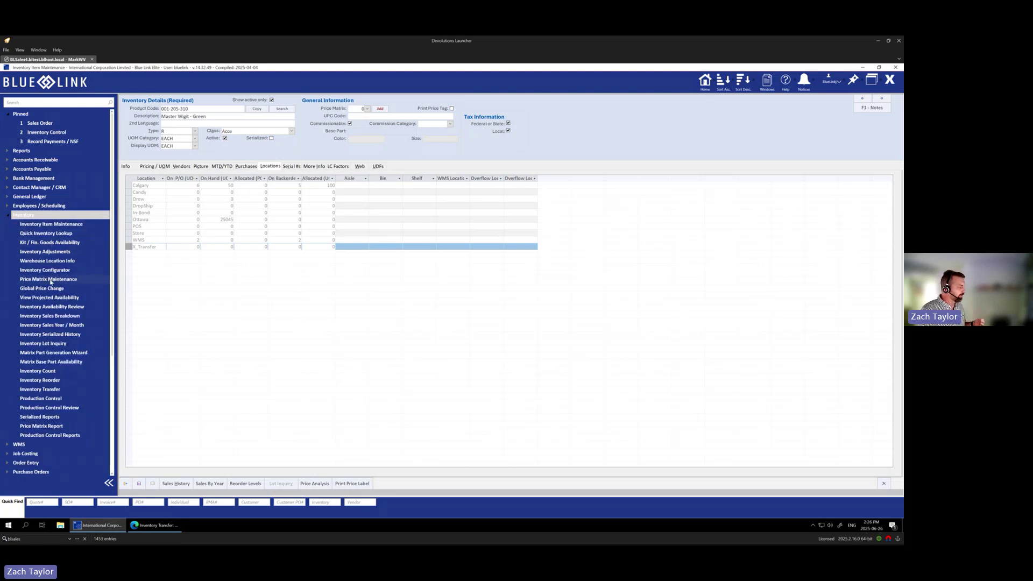
left_click(40, 389)
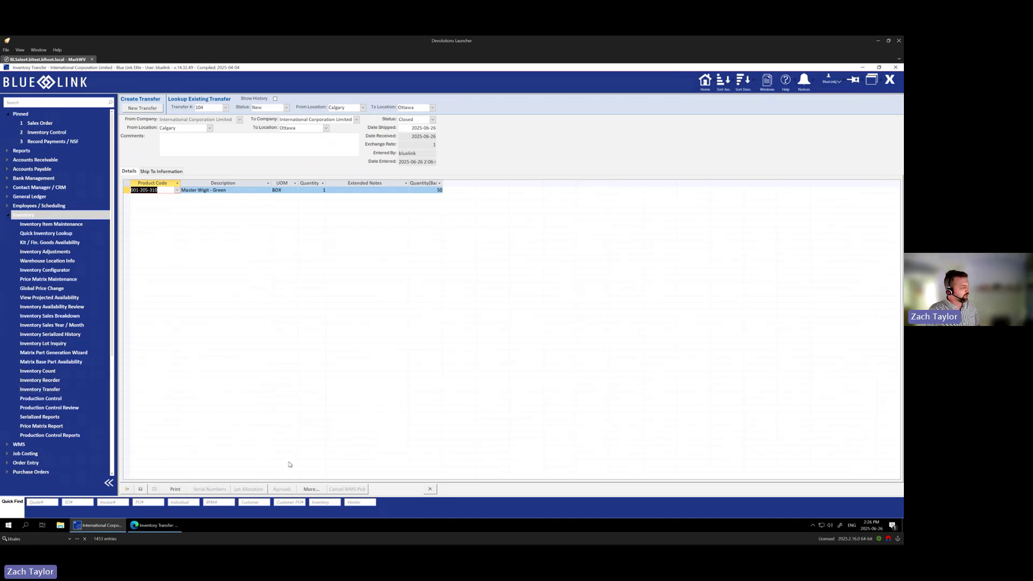
left_click(152, 489)
left_click(142, 108)
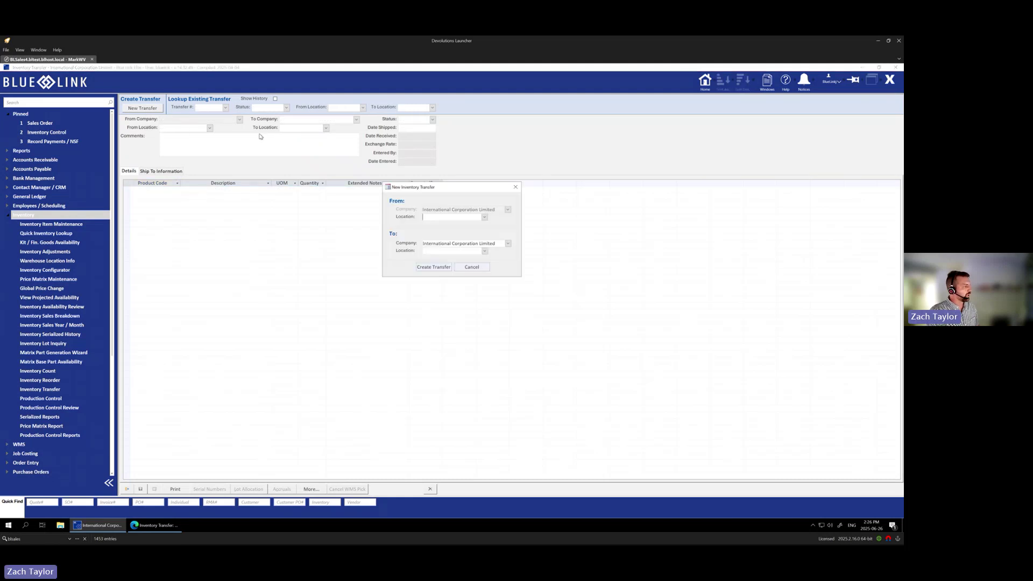
left_click(476, 216)
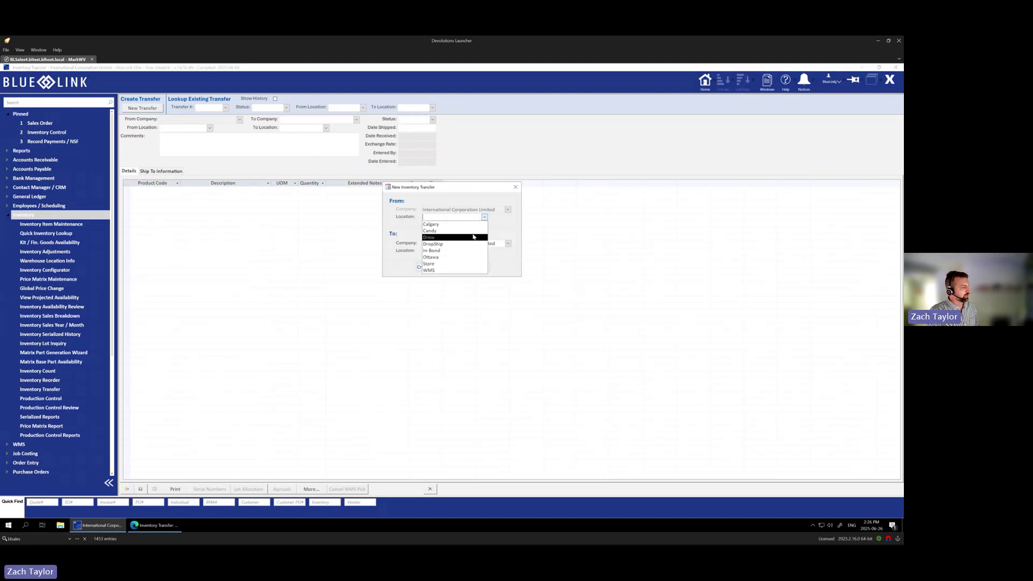
left_click(476, 236)
left_click(485, 250)
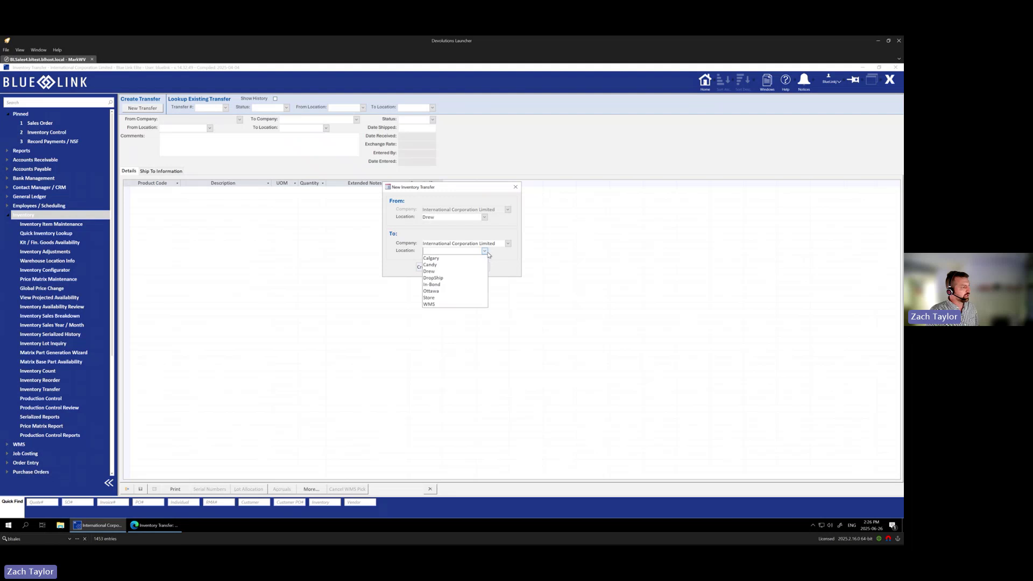
left_click(459, 288)
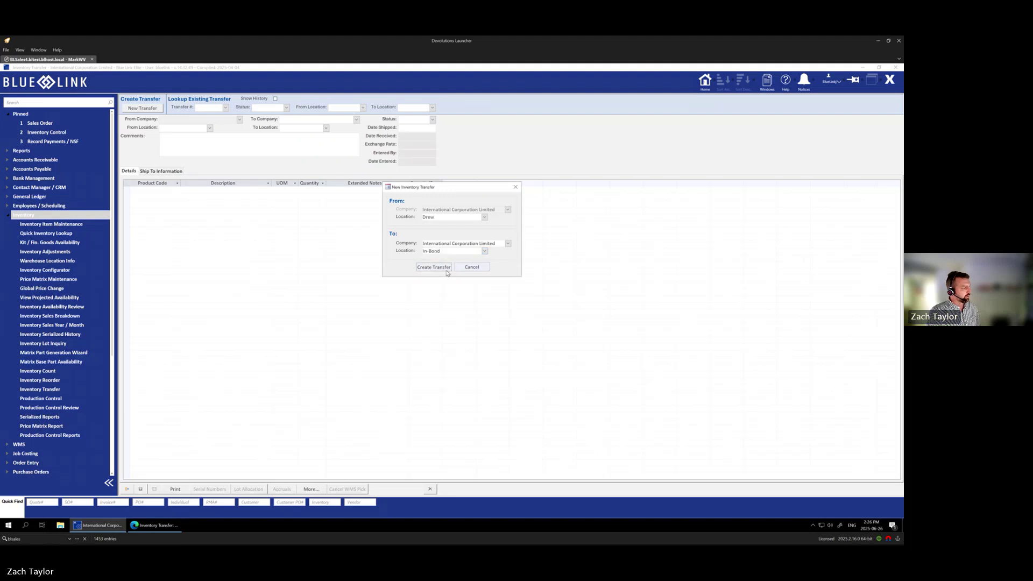
left_click(425, 267)
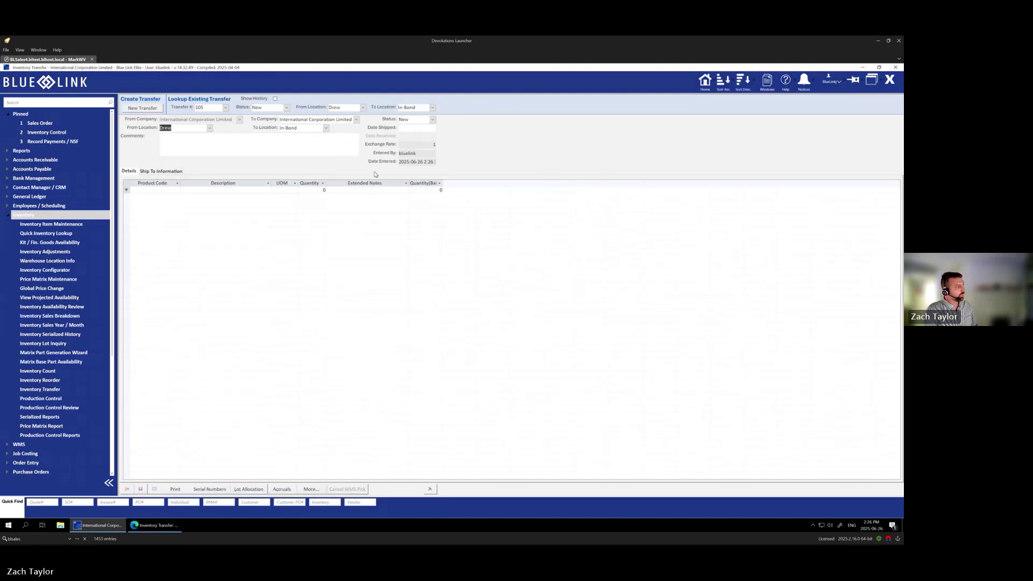
- Choose product 0100-009, Tennyson PLATE 8 1/8", for the first line of the new transfer
left_click(155, 189)
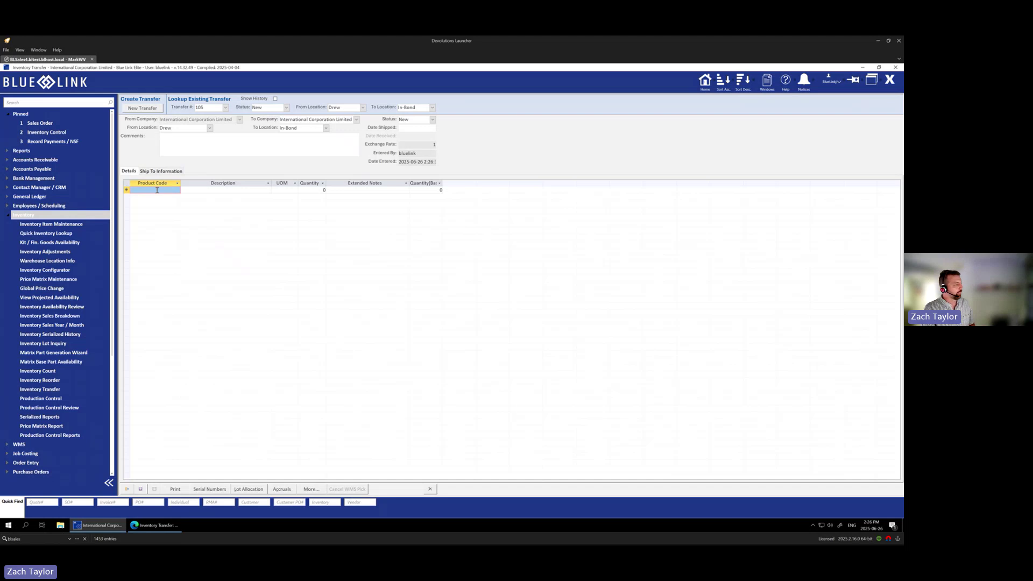
left_click(177, 190)
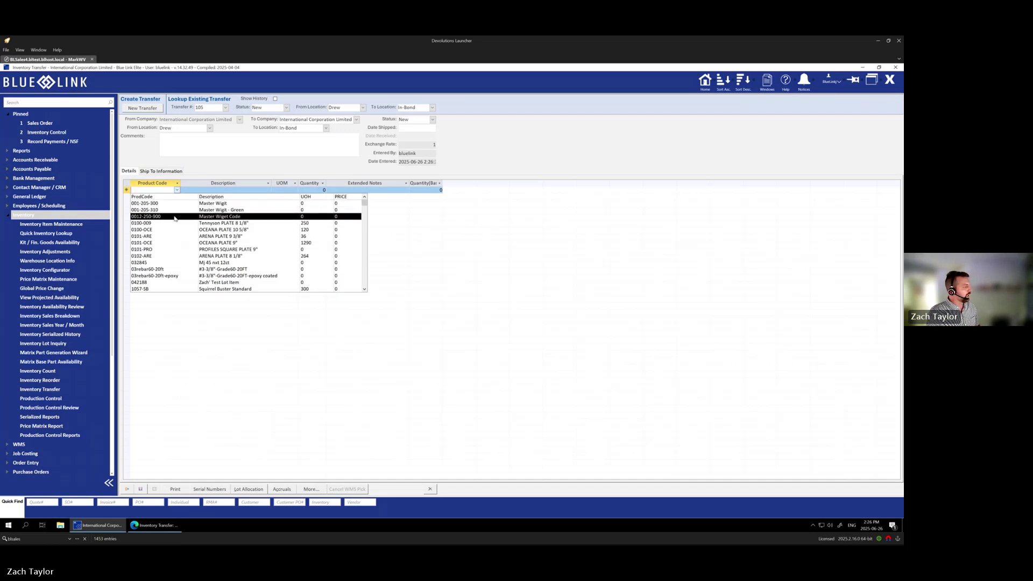
left_click(182, 210)
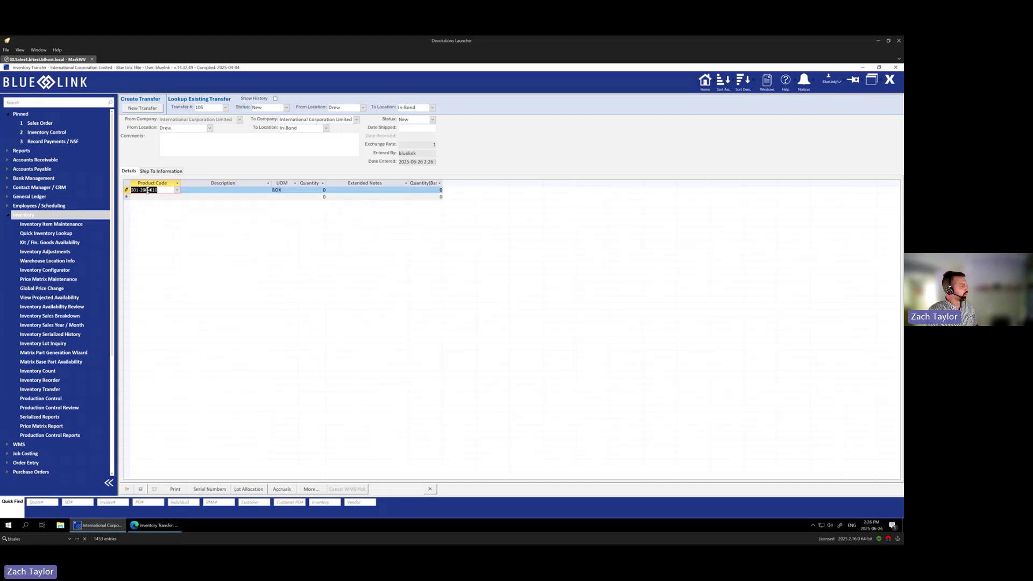
left_click(178, 192)
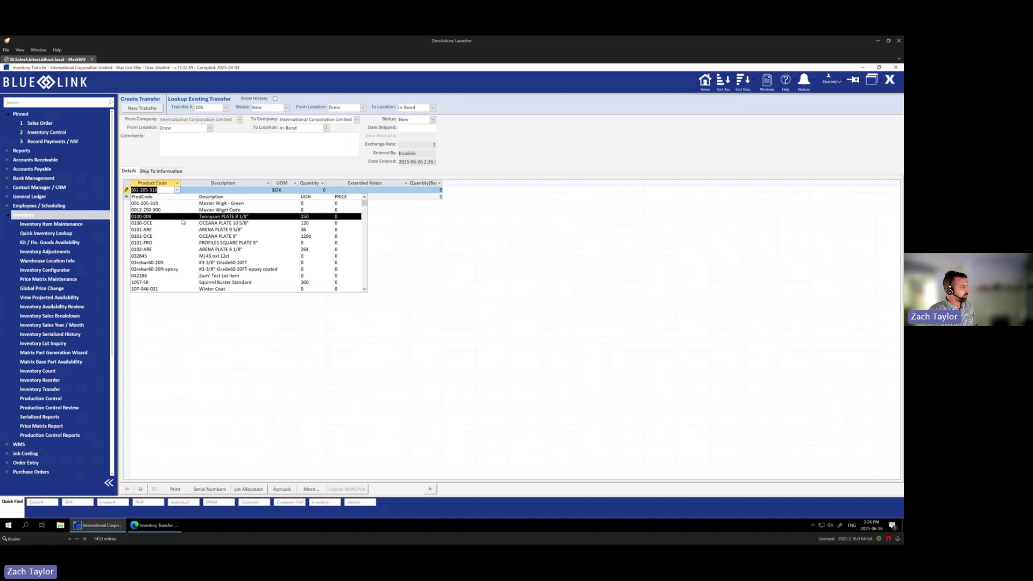
left_click(182, 220)
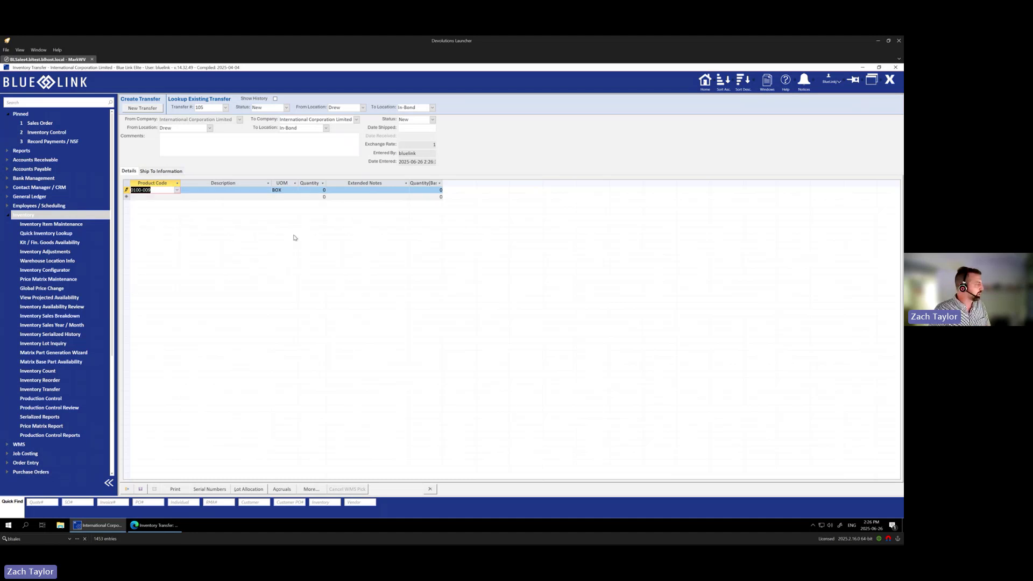
key("Tab")
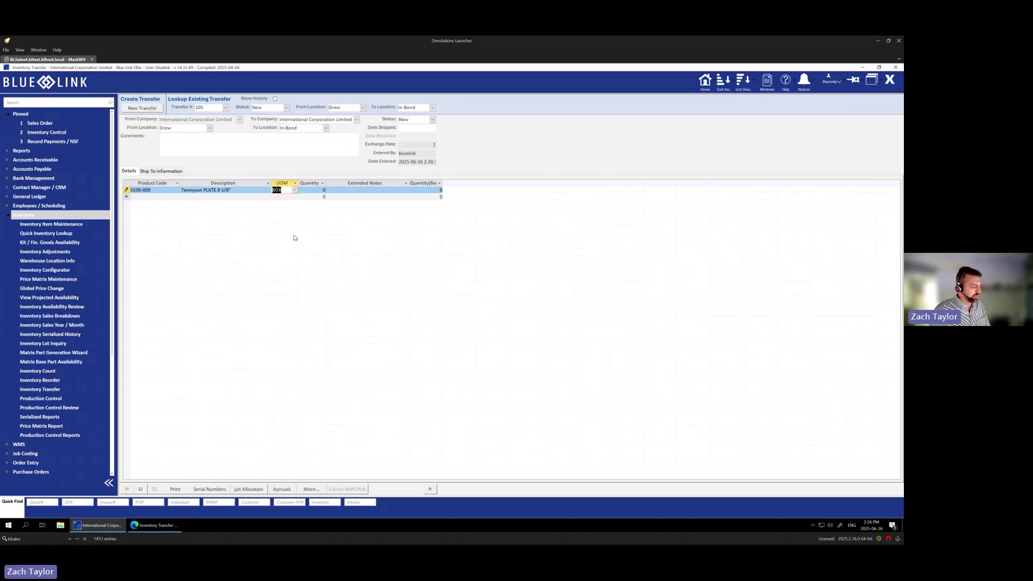
- Set the plate line's unit of measure to BOX and its quantity to 1, and save the line
left_click(294, 191)
left_click(290, 196)
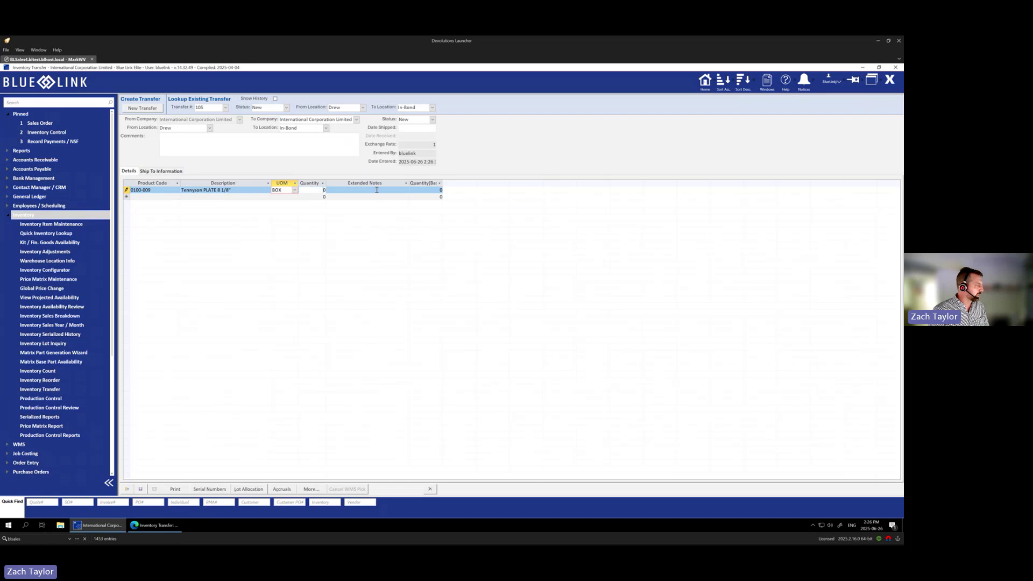
key("Tab")
type("2")
key("Tab")
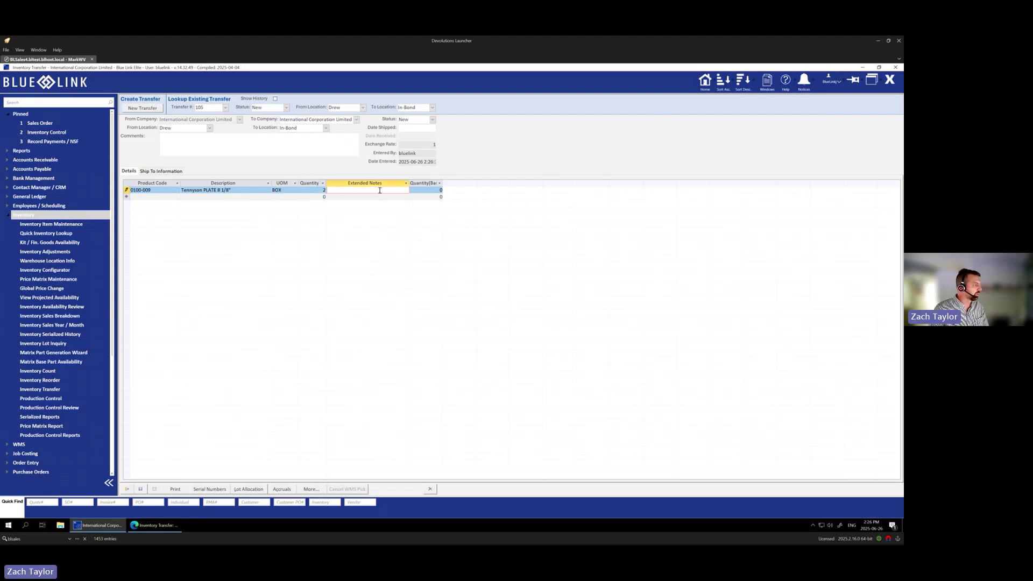
key("Return")
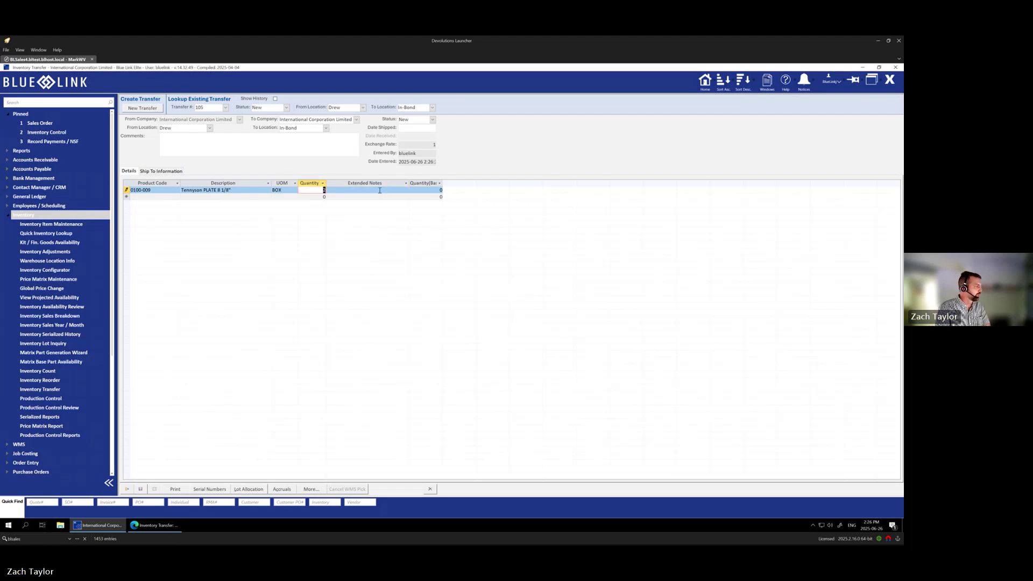
type("1")
key("Return")
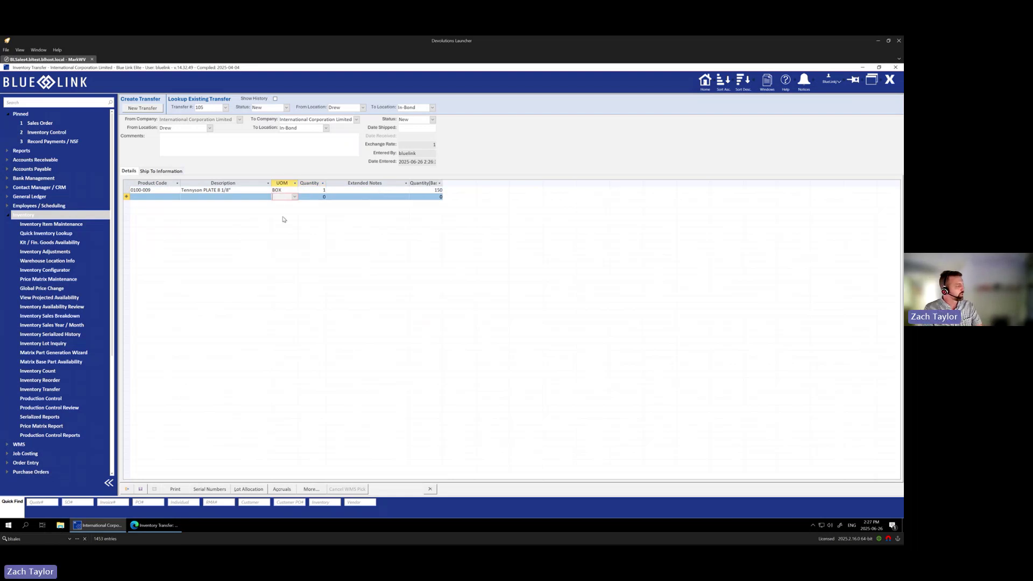
- Open the transfer's landed cost accruals and choose Freight as the first cost factor
left_click(281, 489)
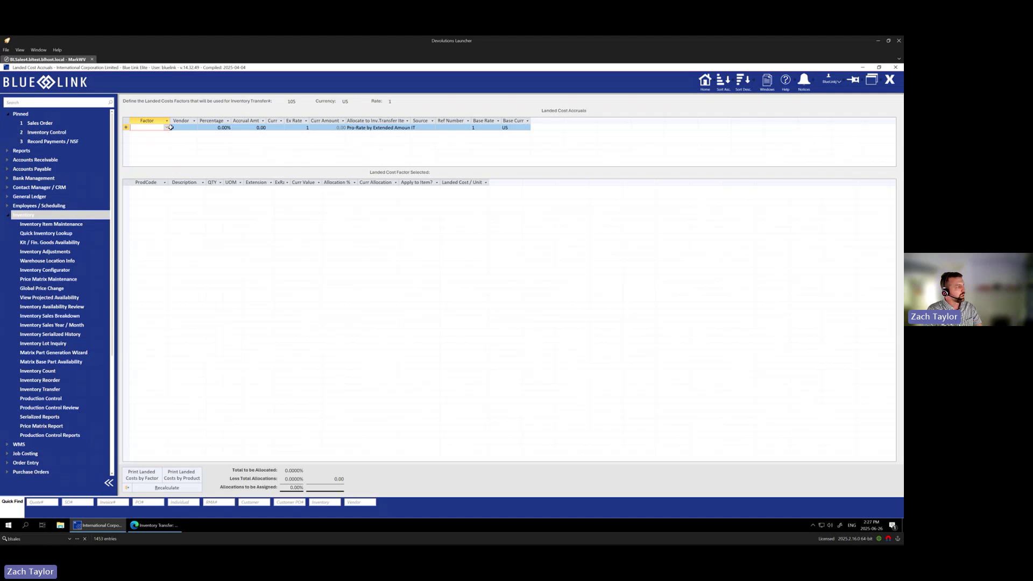
left_click(167, 127)
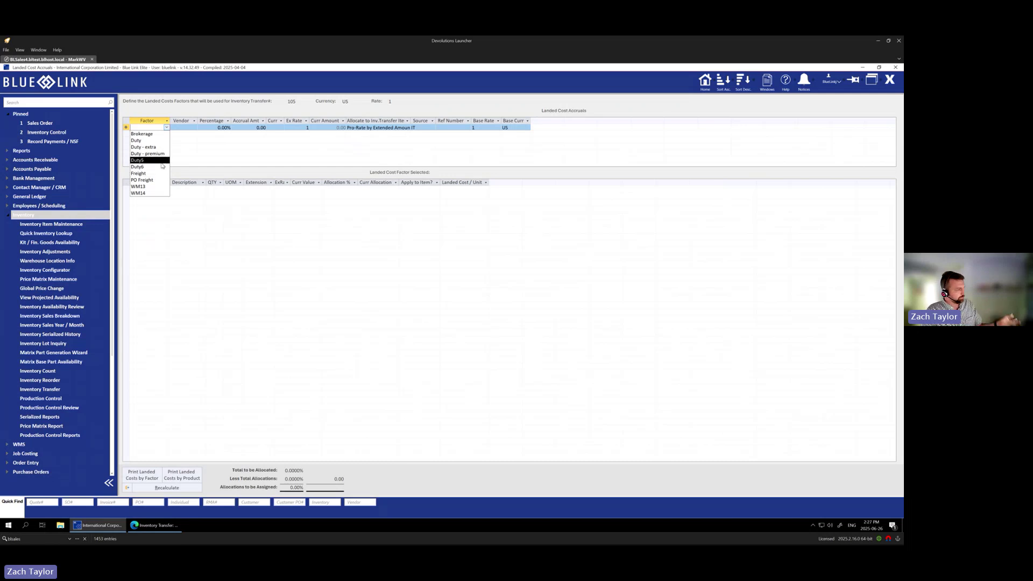
left_click(155, 174)
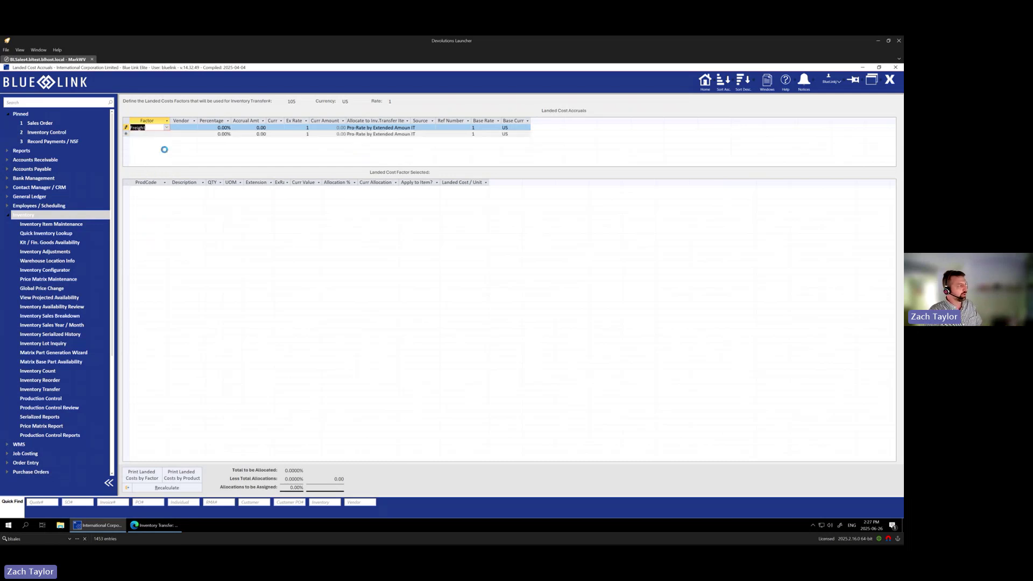